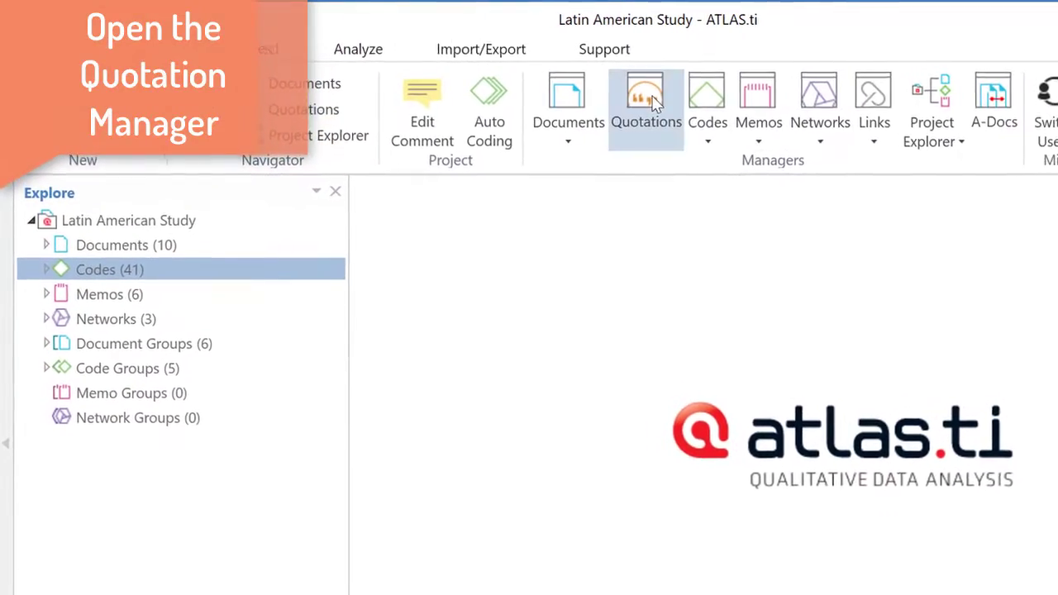
Open the Quotation Manager and preview quotation 1:1 with its comment 'CHA is the Brazilian term for CHWs'.
left_click(664, 98)
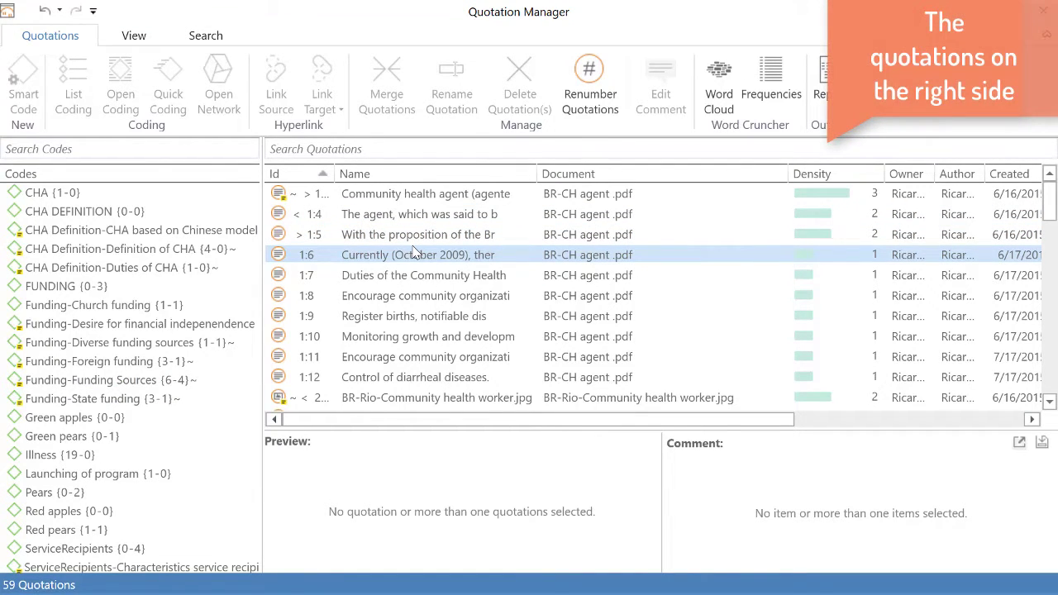
left_click(357, 195)
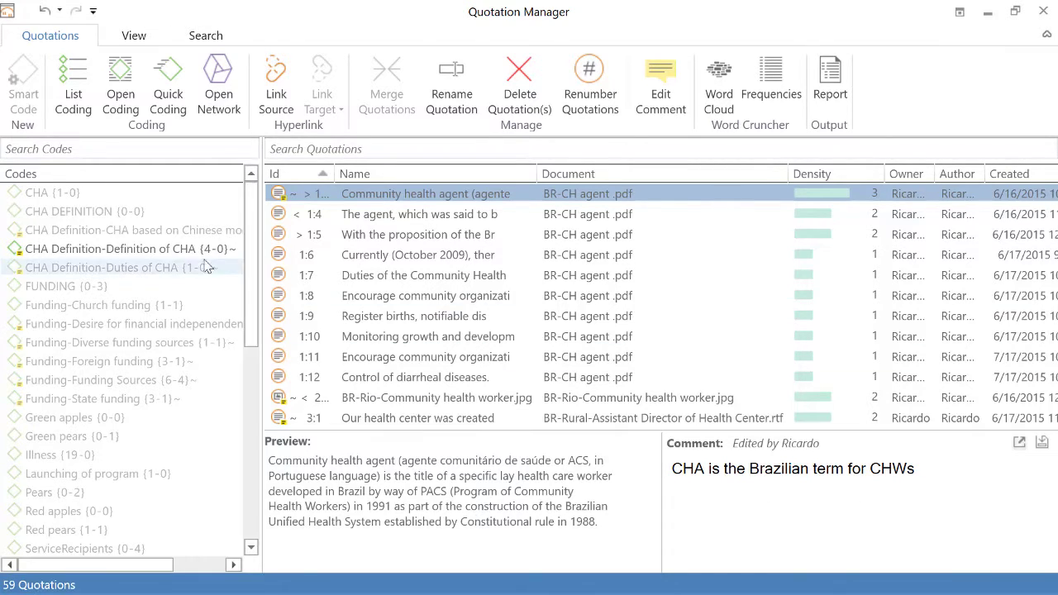
Filter the quotation list by the Funding-Funding Sources code to its 6 quotations and select one.
left_click(110, 363)
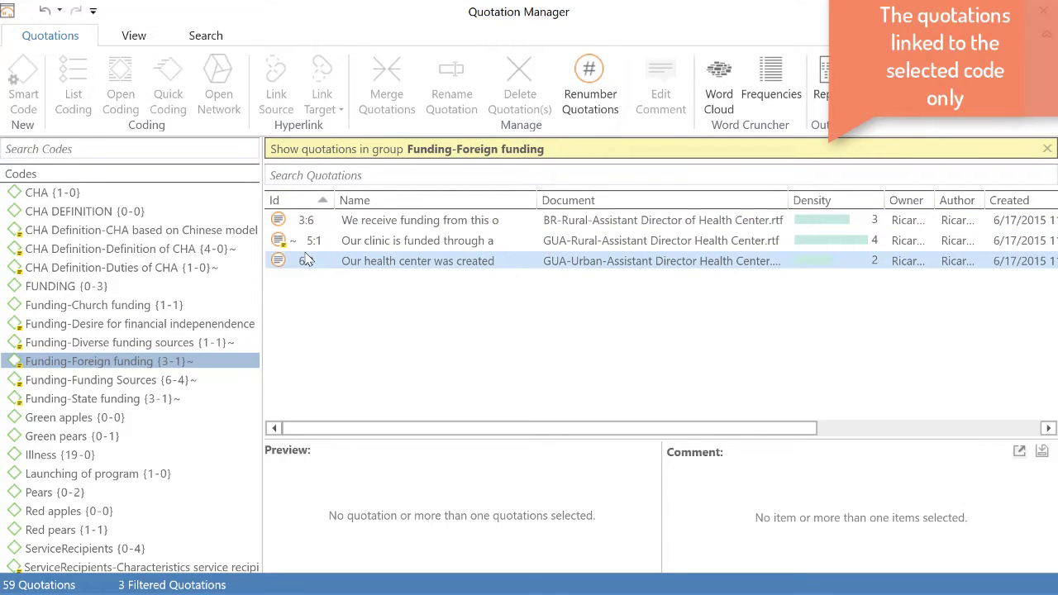
left_click(153, 381)
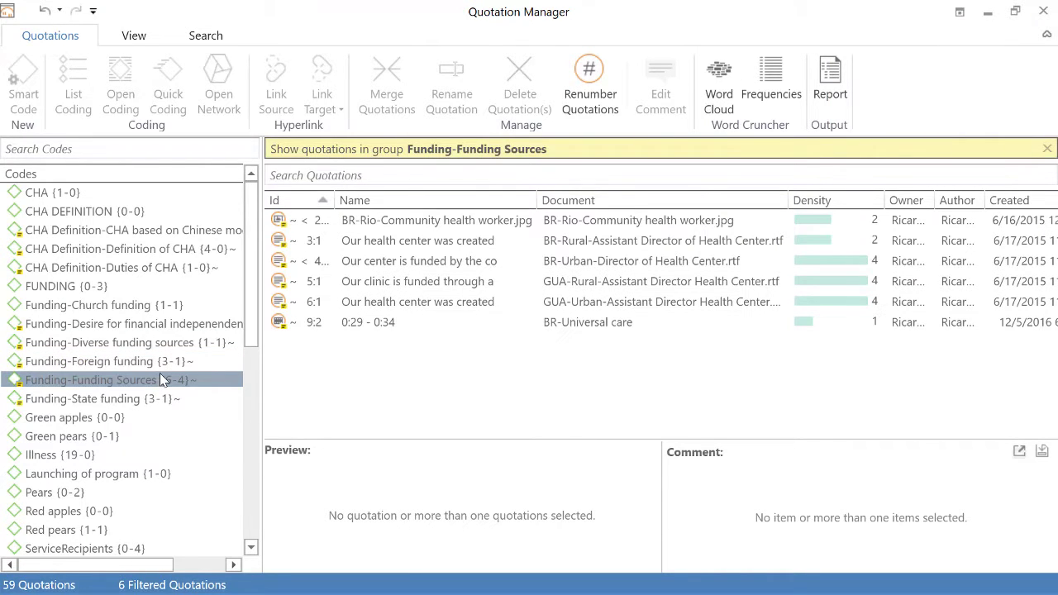
left_click(318, 263)
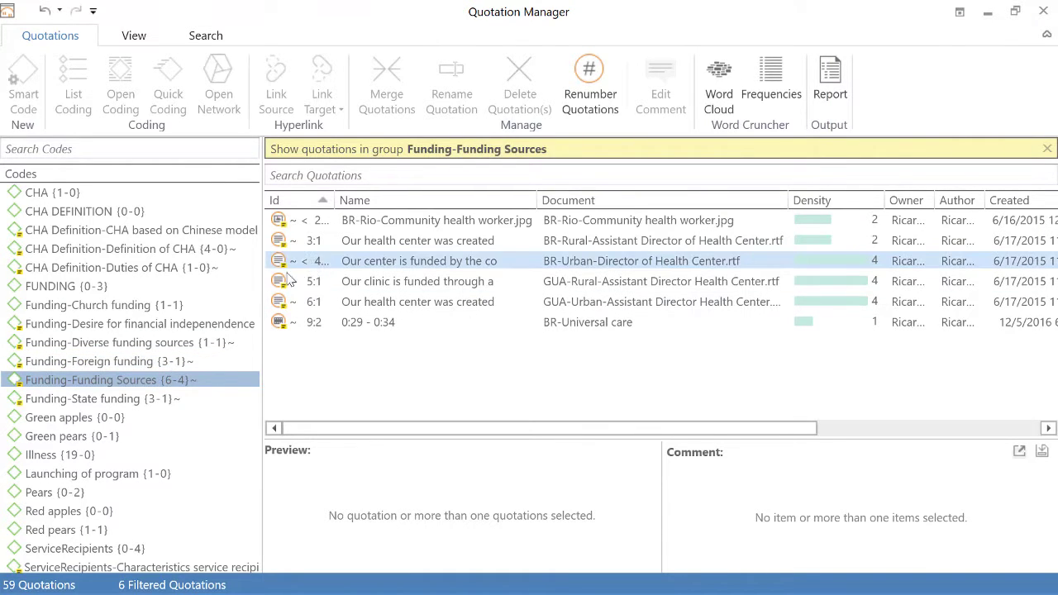
left_click(287, 282)
left_click(290, 261)
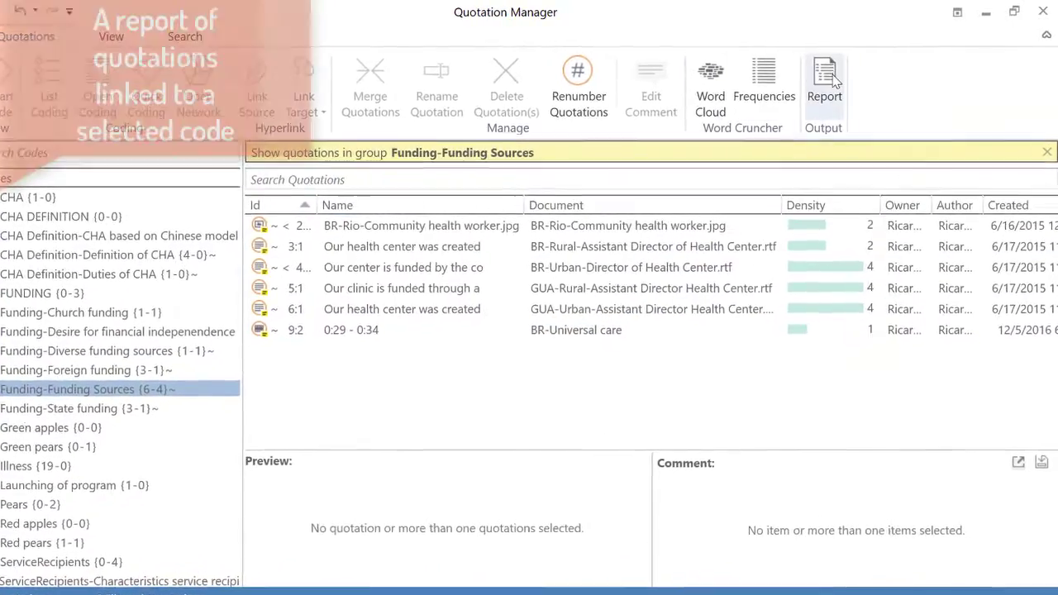
Bring up the Quotations Report settings and reposition and resize the dialog.
left_click(831, 79)
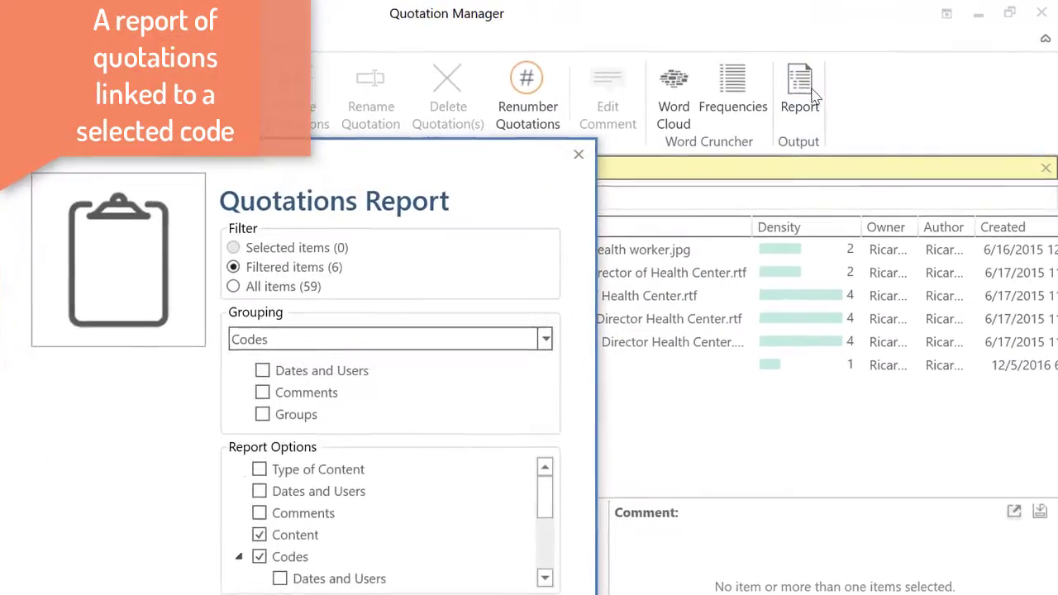
left_click_drag(350, 170, 510, 199)
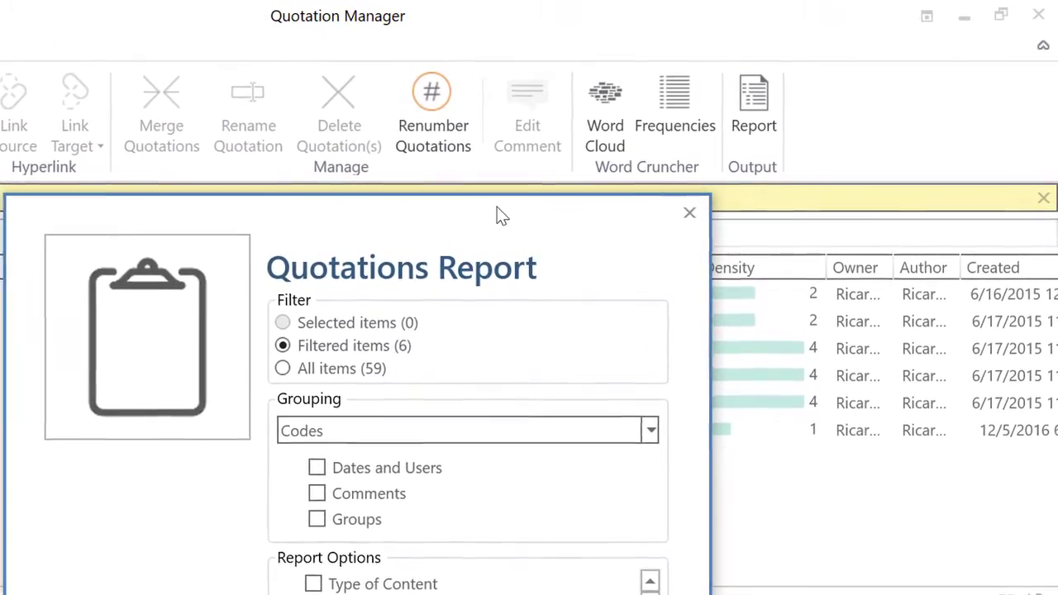
mouse_move(497, 213)
left_mouse_down()
mouse_move(175, 53)
mouse_move(171, 30)
left_mouse_up()
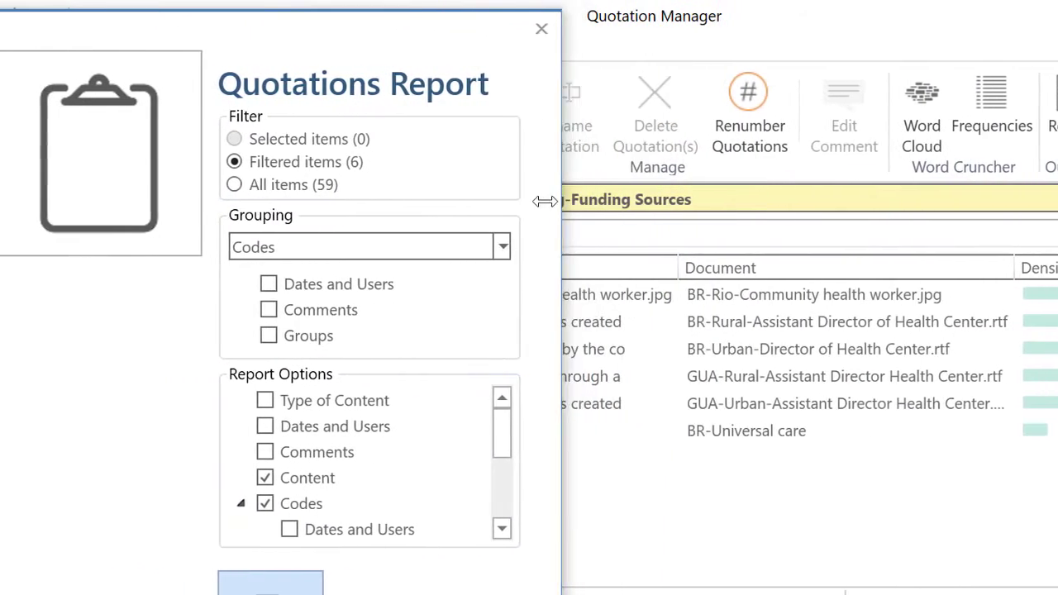
left_click_drag(545, 201, 581, 210)
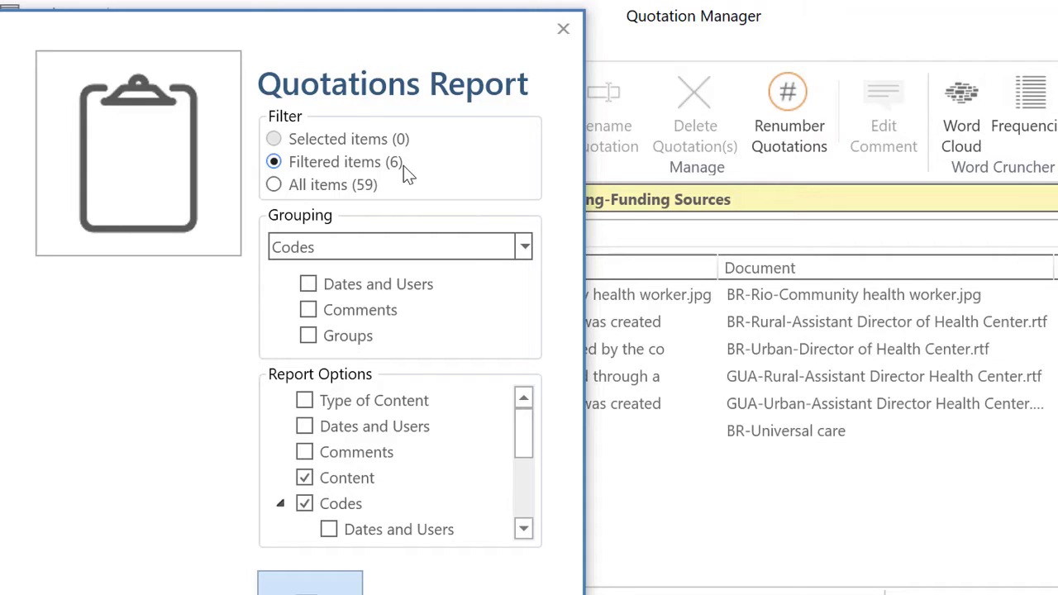
Keep report grouping set to Codes and review the Report Options.
left_click(398, 241)
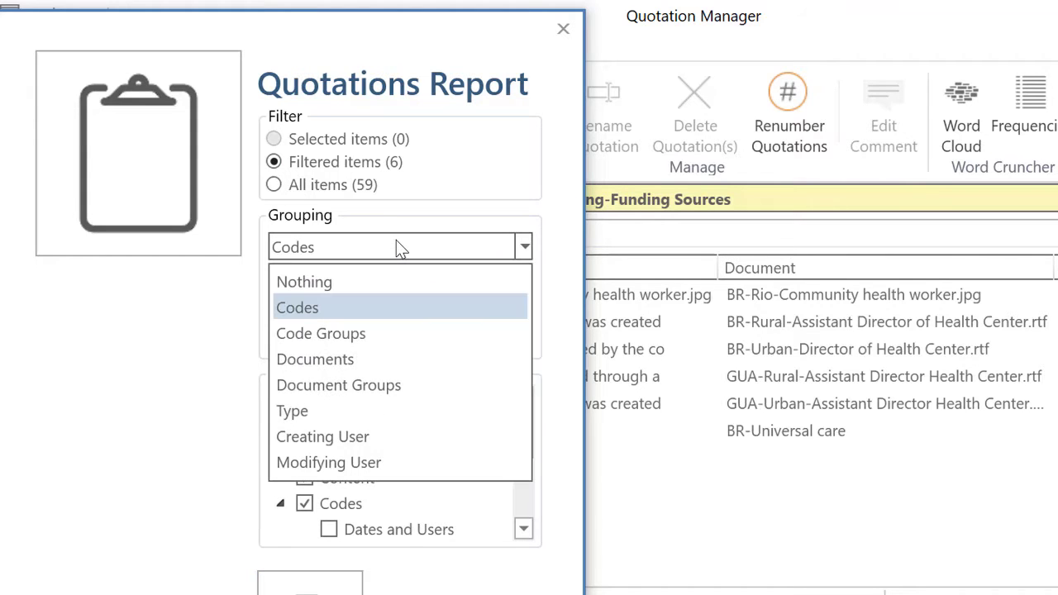
left_click(328, 307)
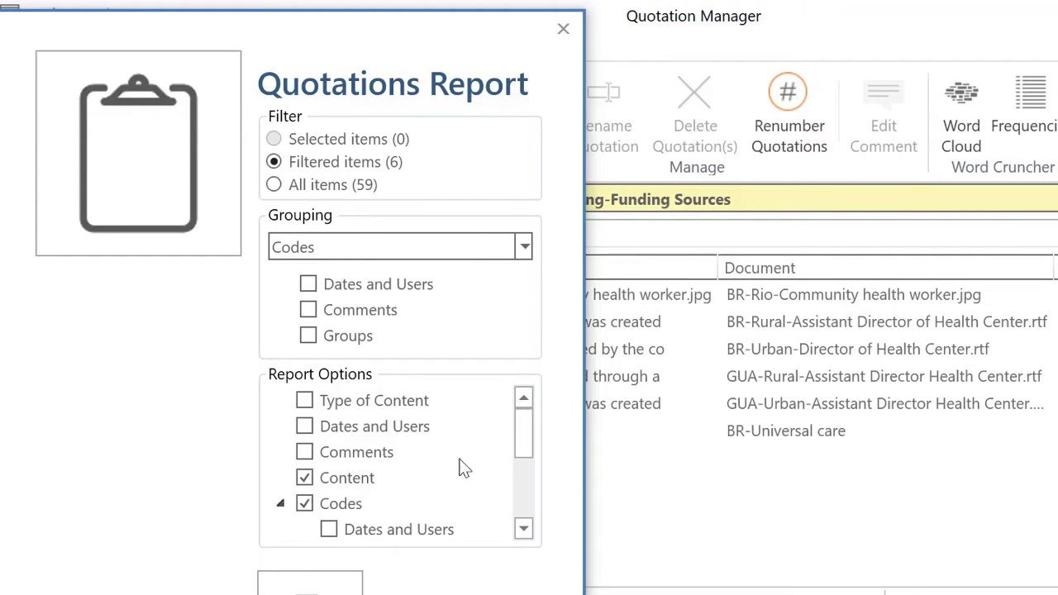
left_click_drag(526, 442, 507, 483)
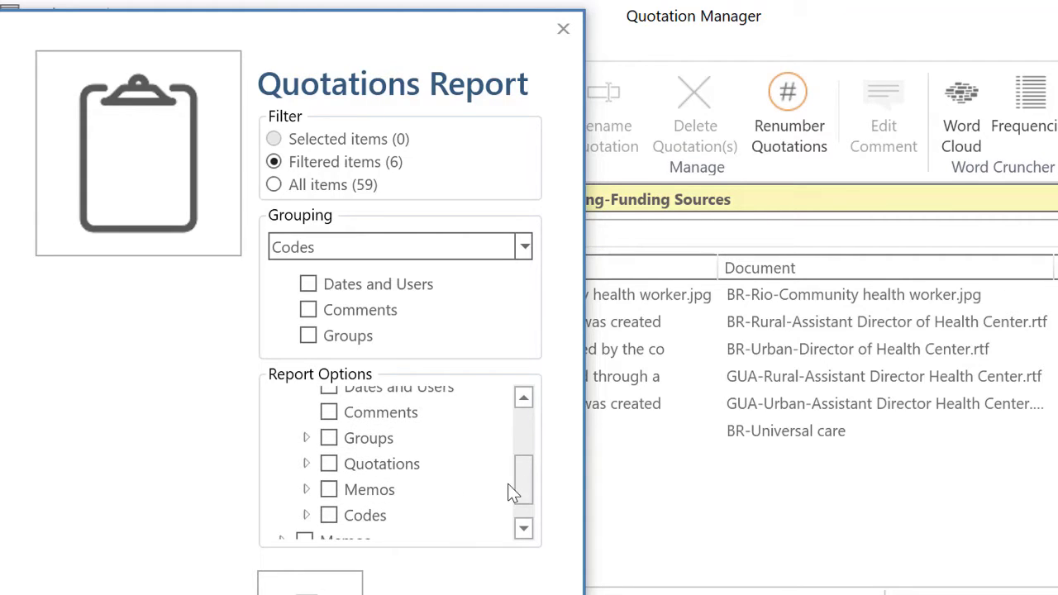
left_click_drag(508, 484, 509, 503)
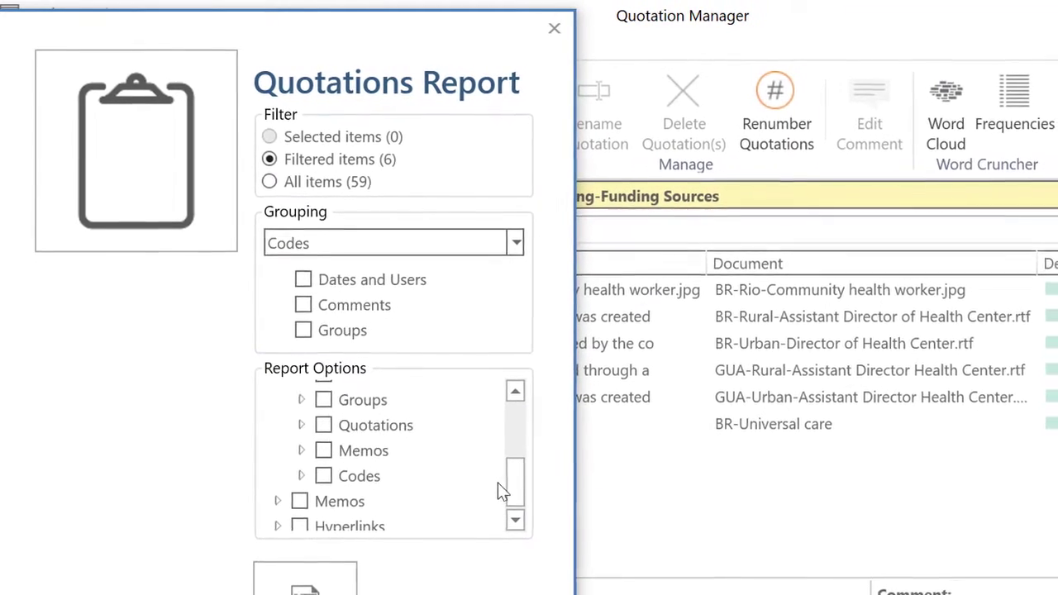
left_click_drag(508, 472, 500, 396)
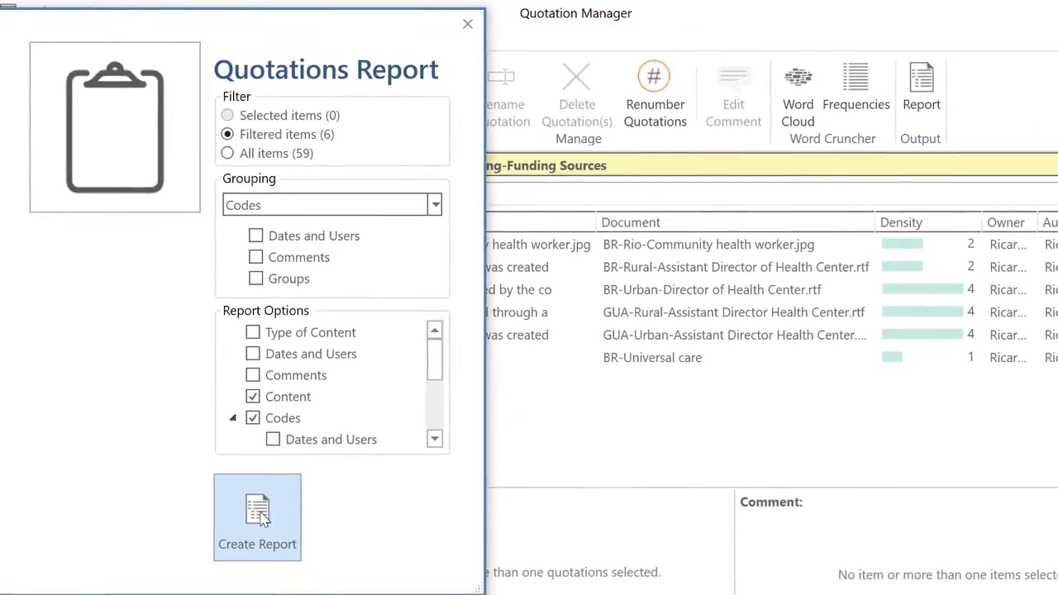
Create the code-grouped report full screen, highlighting its title, Funding-Church funding heading and quotation 6:1.
left_click(259, 514)
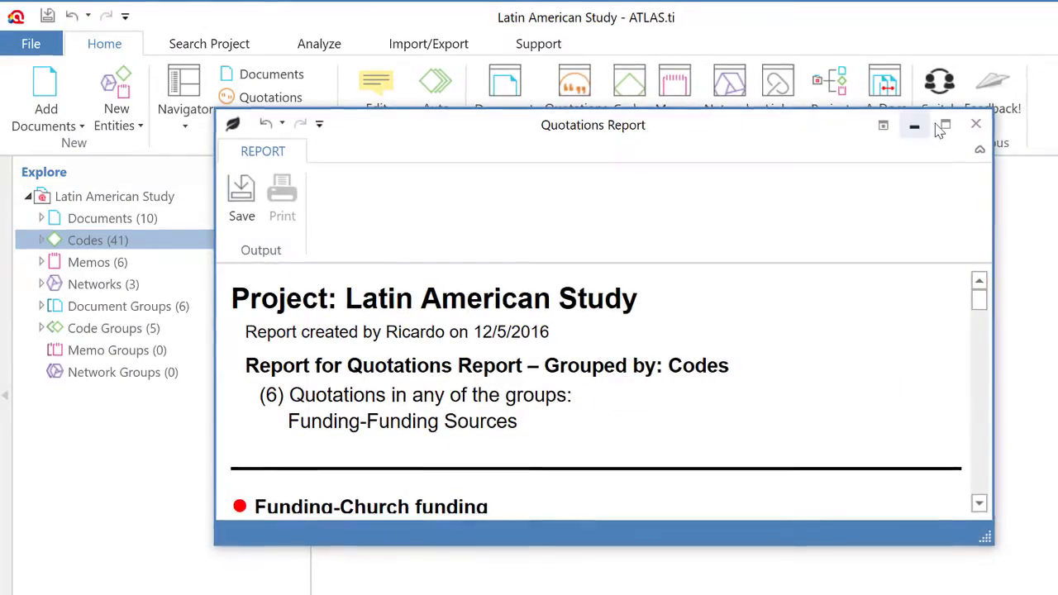
left_click(945, 125)
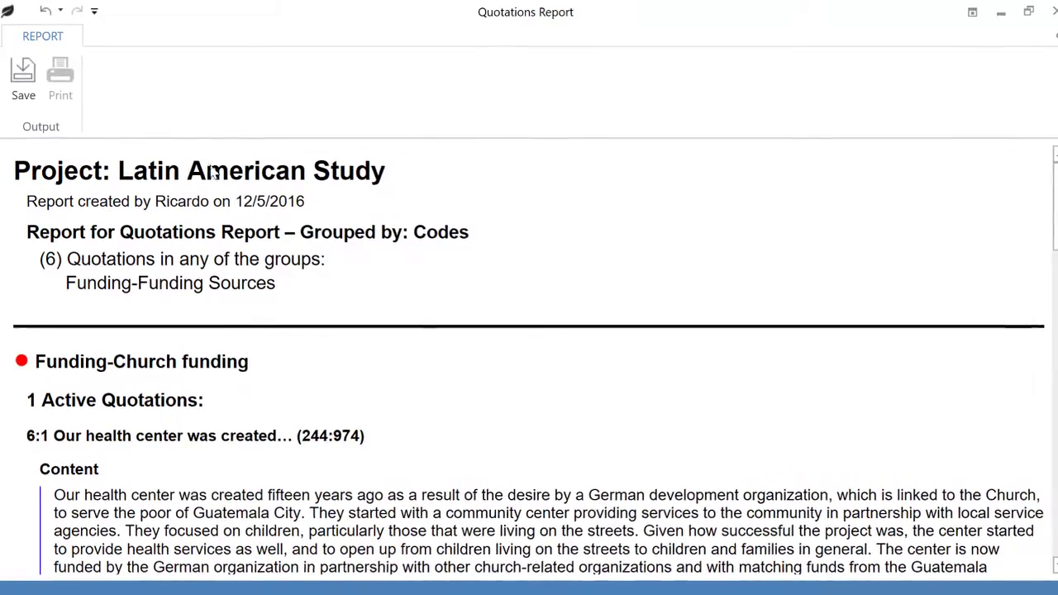
left_click_drag(385, 170, 5, 164)
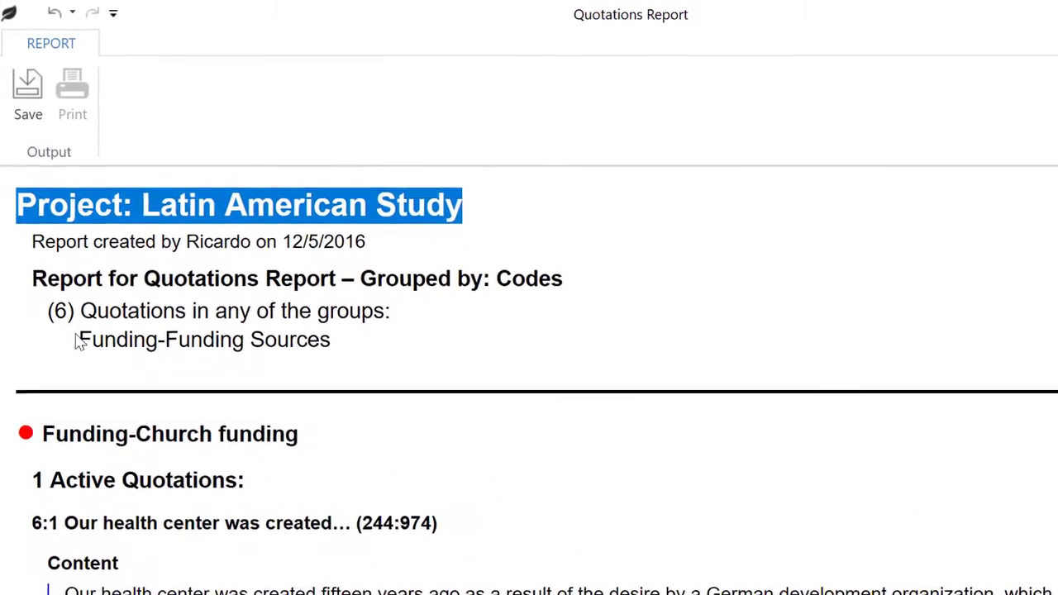
left_click_drag(77, 339, 301, 340)
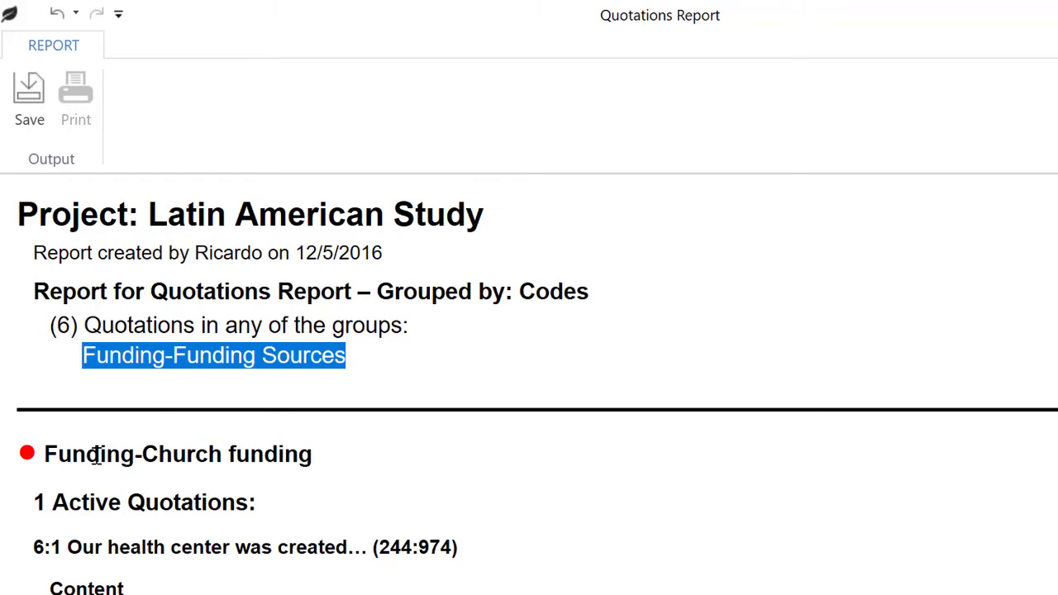
mouse_move(96, 457)
left_mouse_down()
mouse_move(120, 456)
mouse_move(51, 459)
mouse_move(315, 472)
left_mouse_up()
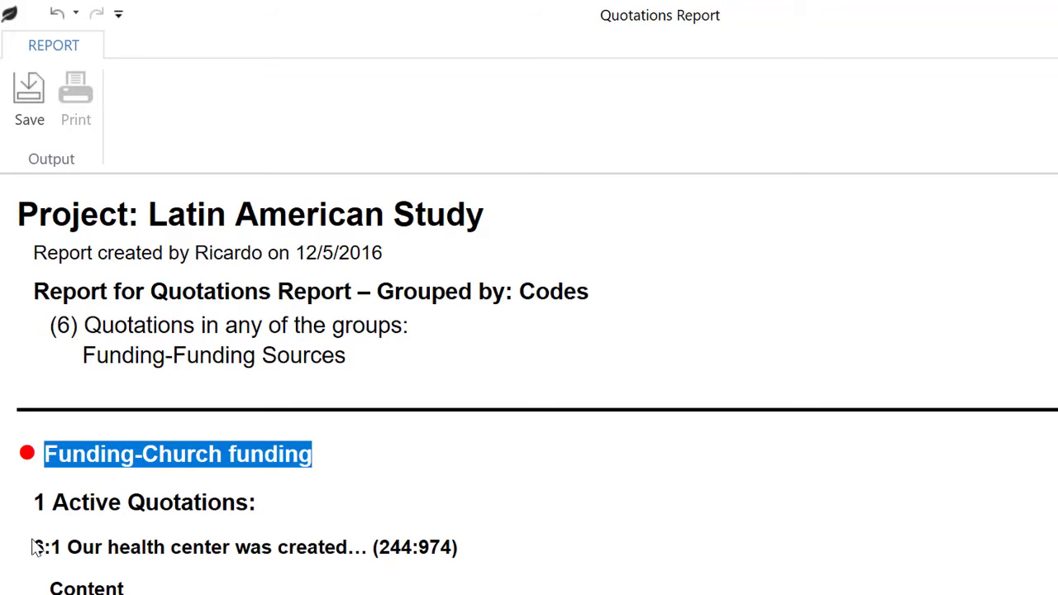
left_click_drag(36, 548, 472, 567)
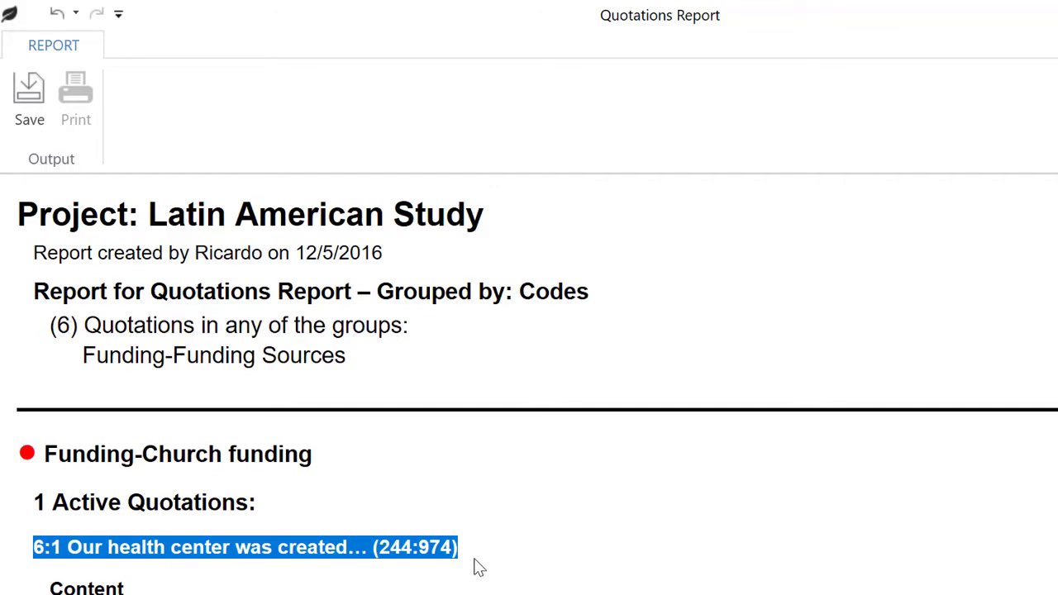
Review quotation 6:1's content and its Funding-Funding Sources and Funding-State funding code labels.
scroll(529, 381, "down", 2)
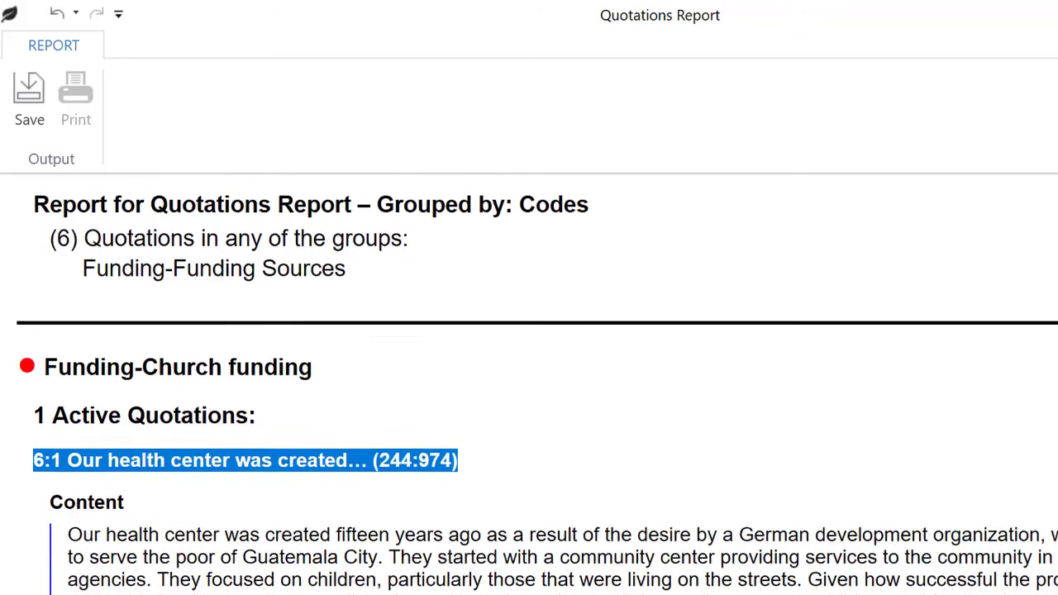
scroll(529, 380, "down", 3)
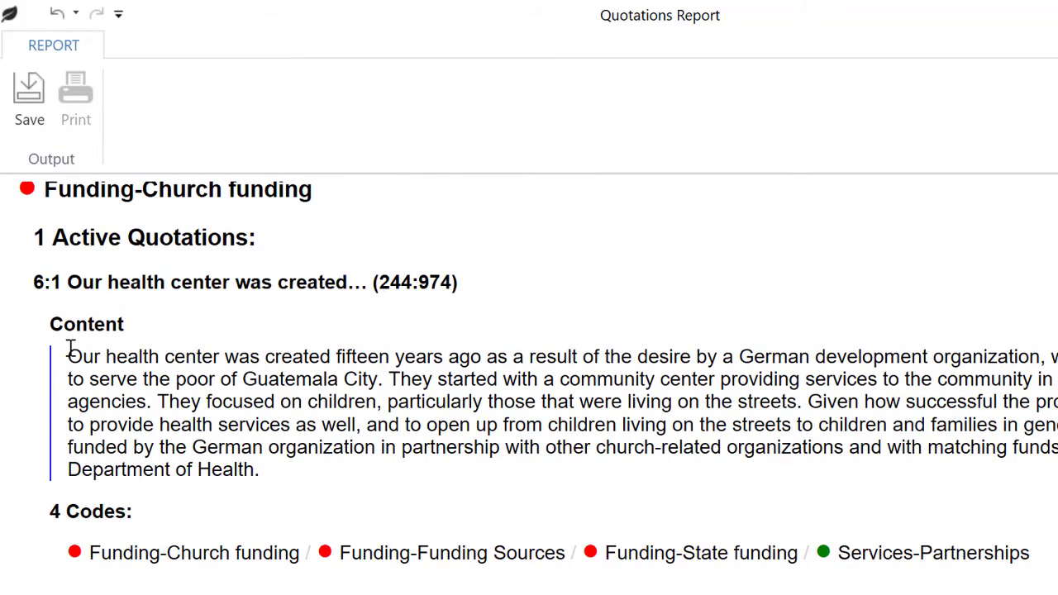
mouse_move(68, 354)
left_mouse_down()
mouse_move(306, 459)
mouse_move(271, 465)
left_mouse_up()
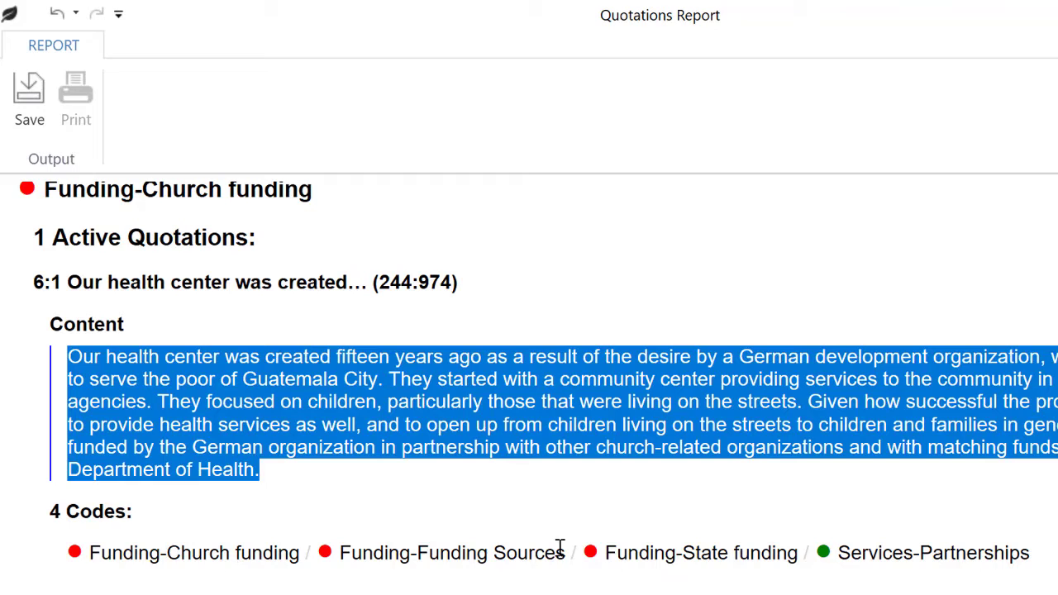
left_click_drag(565, 552, 340, 550)
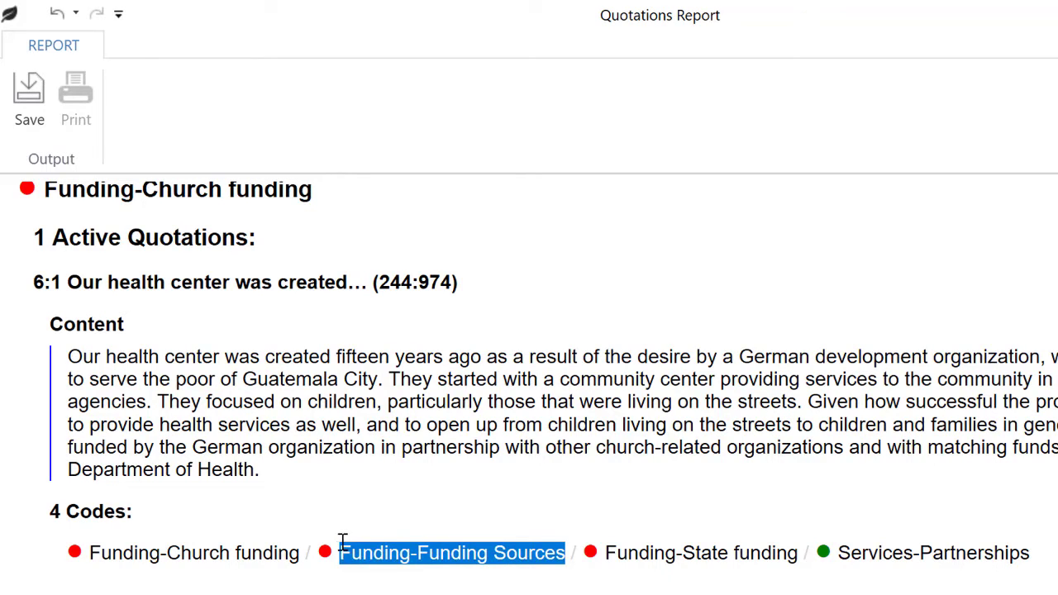
left_click(608, 553)
left_click_drag(608, 552, 1034, 552)
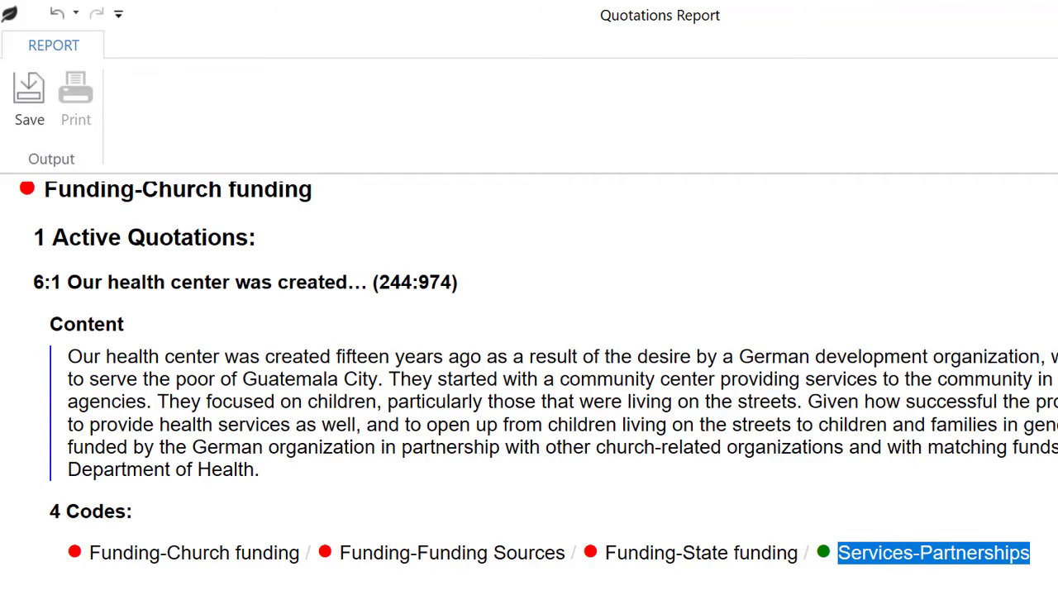
Review the Foreign funding section: quotation 5:1's title, content and three code labels.
scroll(529, 380, "down", 1)
scroll(529, 380, "down", 4)
scroll(530, 380, "down", 3)
scroll(529, 380, "down", 3)
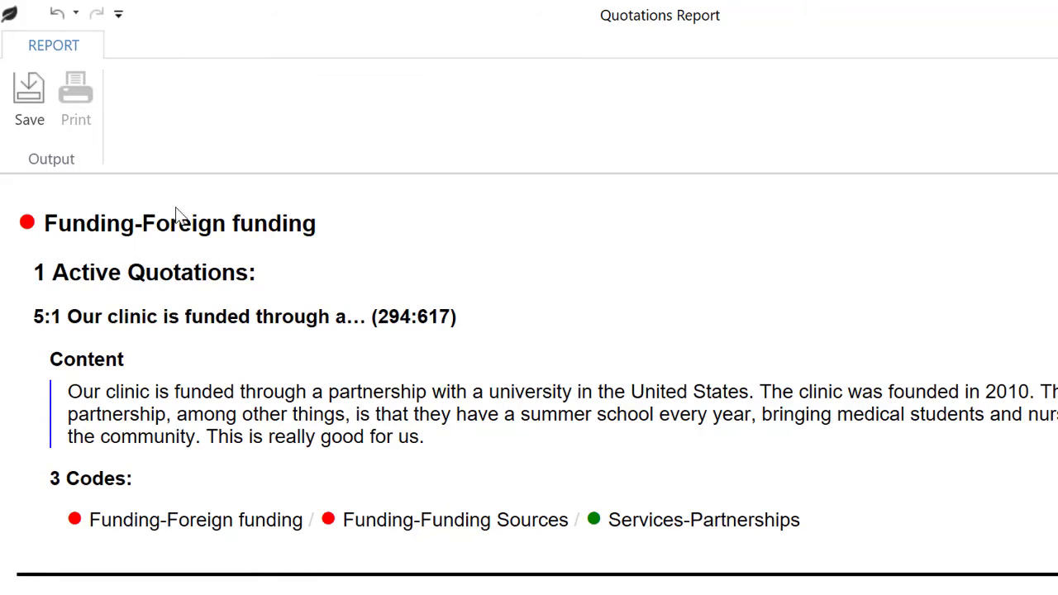
left_click_drag(144, 220, 290, 239)
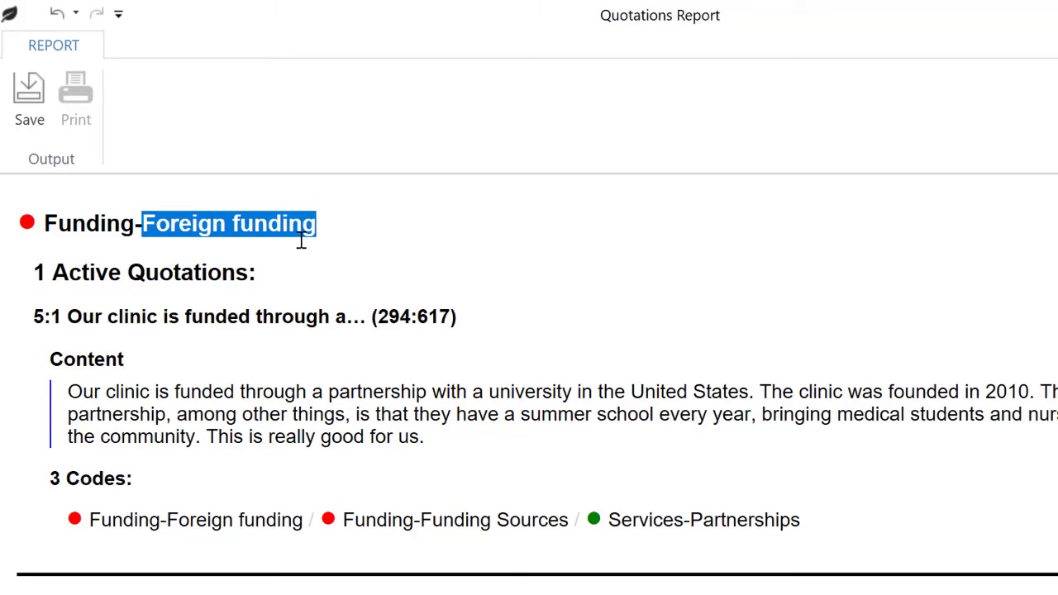
left_click_drag(34, 316, 471, 317)
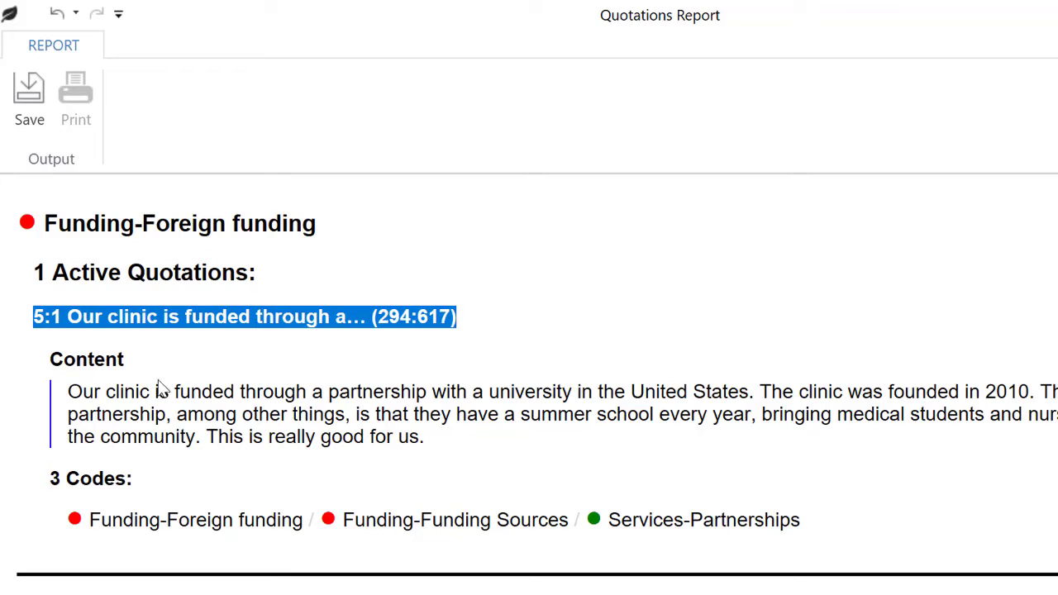
left_click_drag(52, 359, 468, 440)
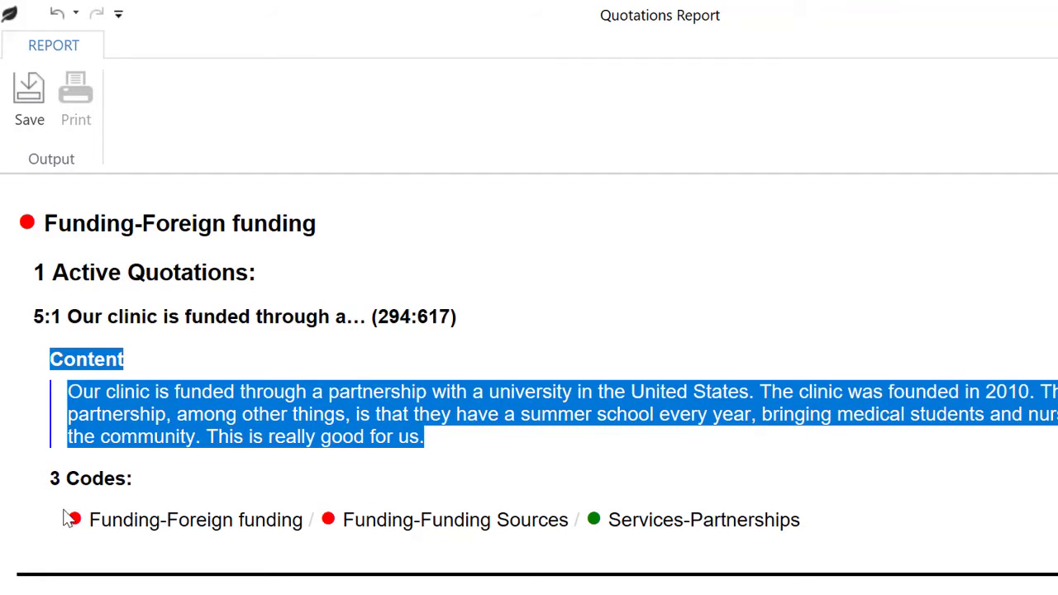
left_click_drag(66, 518, 769, 544)
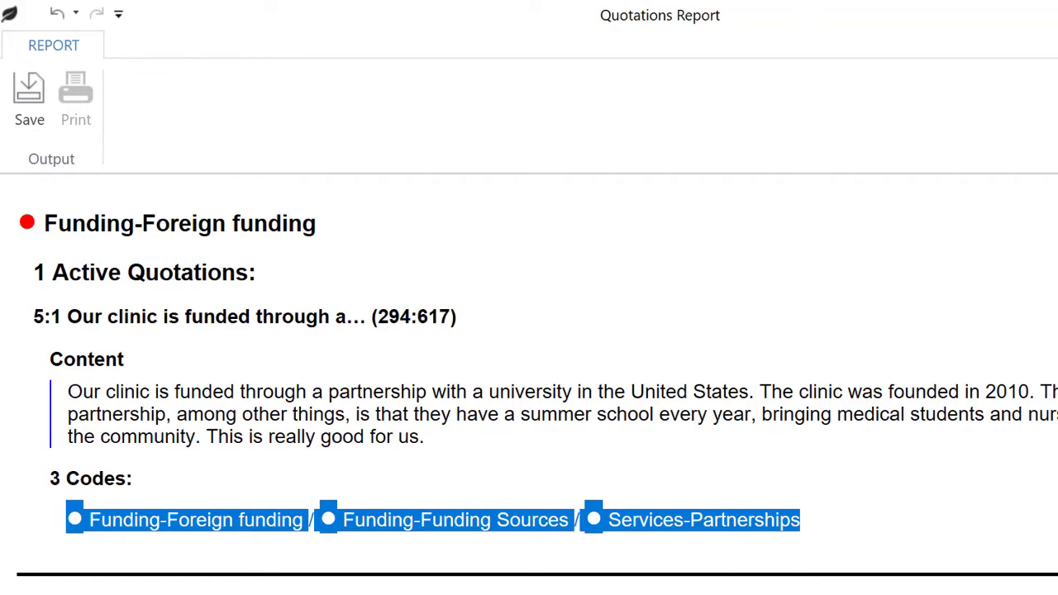
Scroll through the remainder of the code-grouped Quotations Report.
scroll(529, 387, "down", 2)
scroll(529, 387, "down", 3)
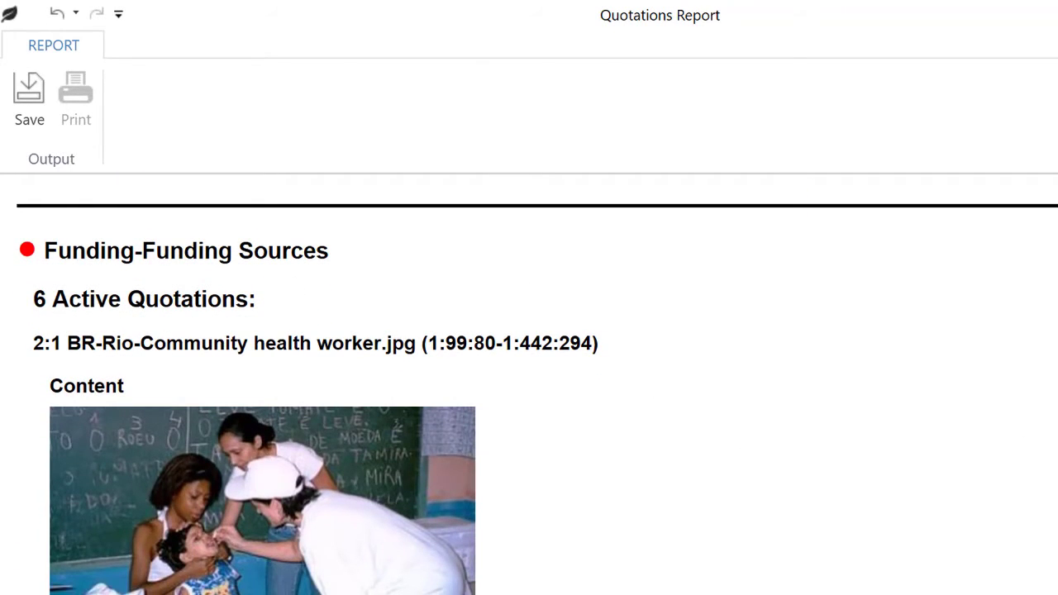
scroll(529, 387, "down", 4)
scroll(529, 387, "down", 3)
scroll(529, 387, "down", 2)
scroll(529, 387, "up", 5)
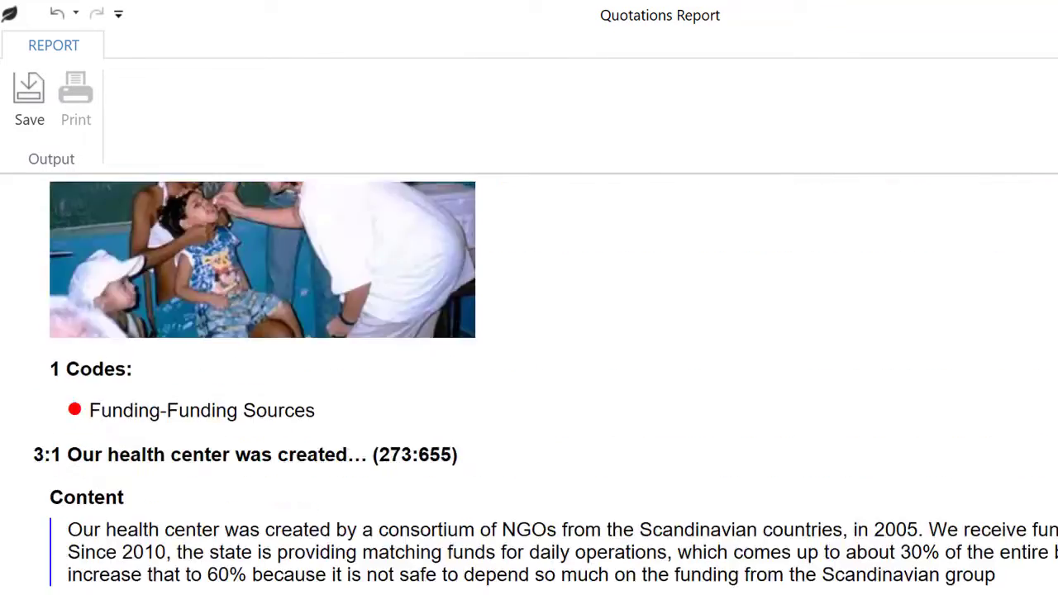
scroll(529, 387, "up", 5)
scroll(529, 387, "up", 3)
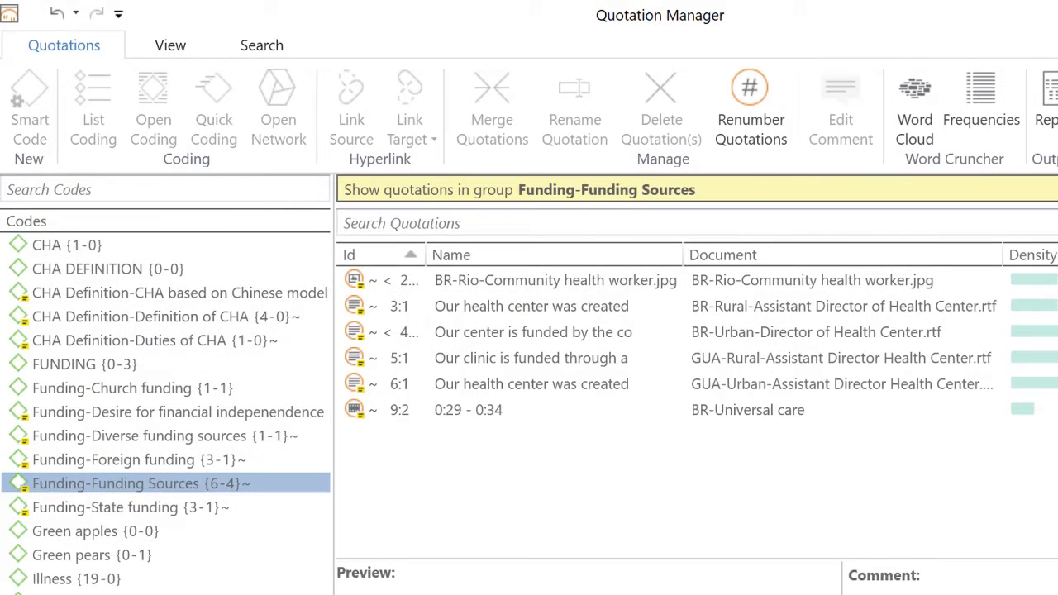
Regenerate the Quotations Report with grouping changed from Codes to Documents.
left_click(1045, 104)
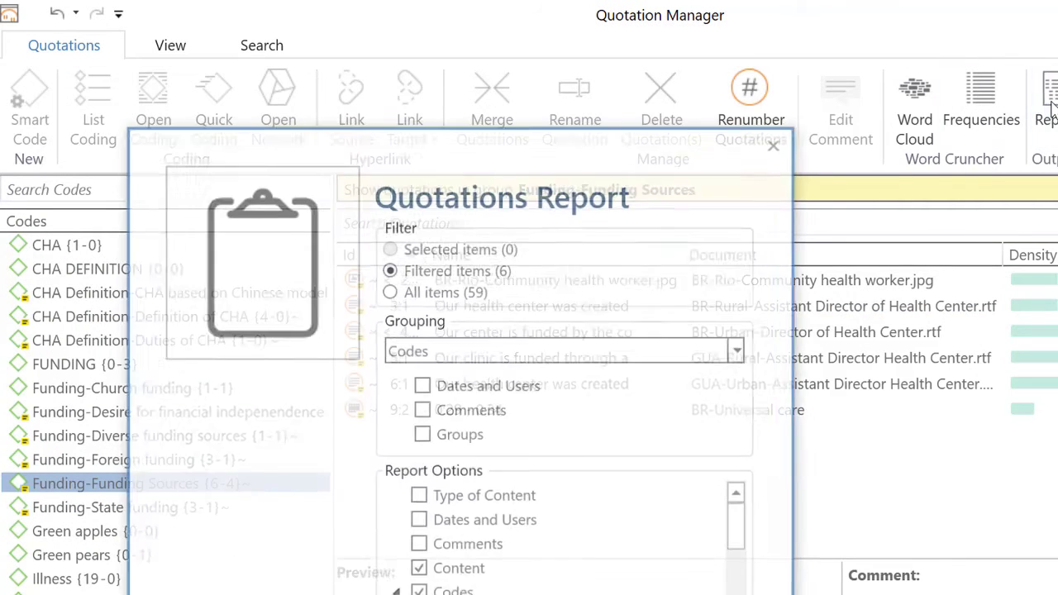
left_click(451, 347)
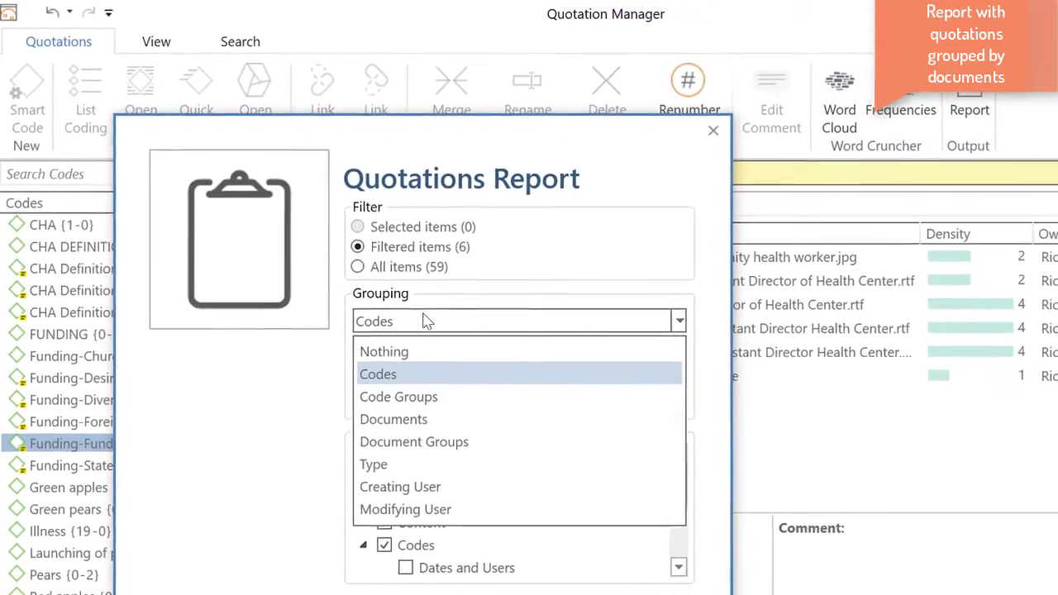
left_click(383, 400)
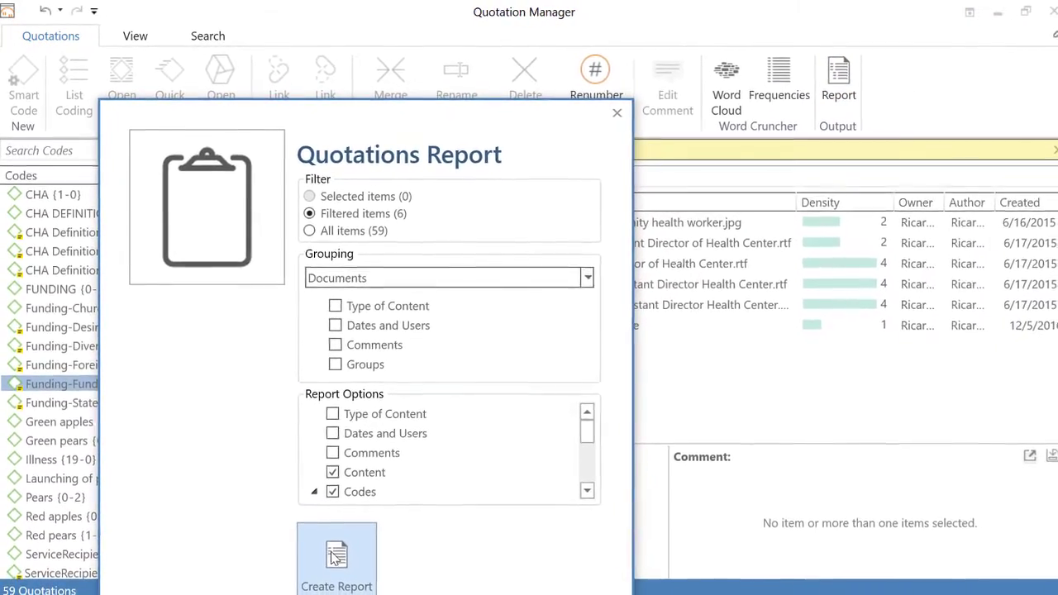
left_click(334, 549)
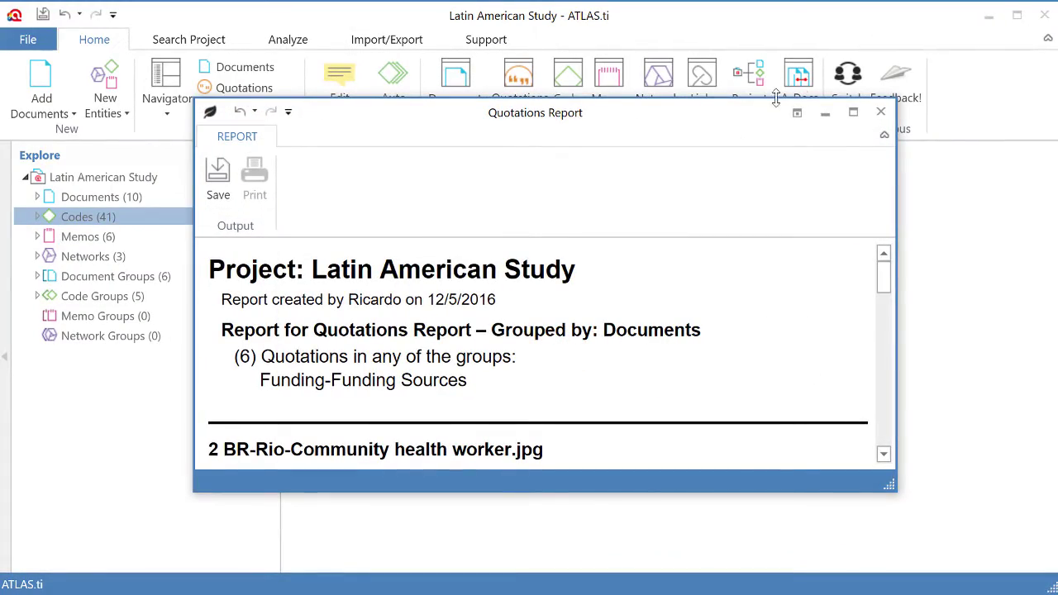
left_click(854, 113)
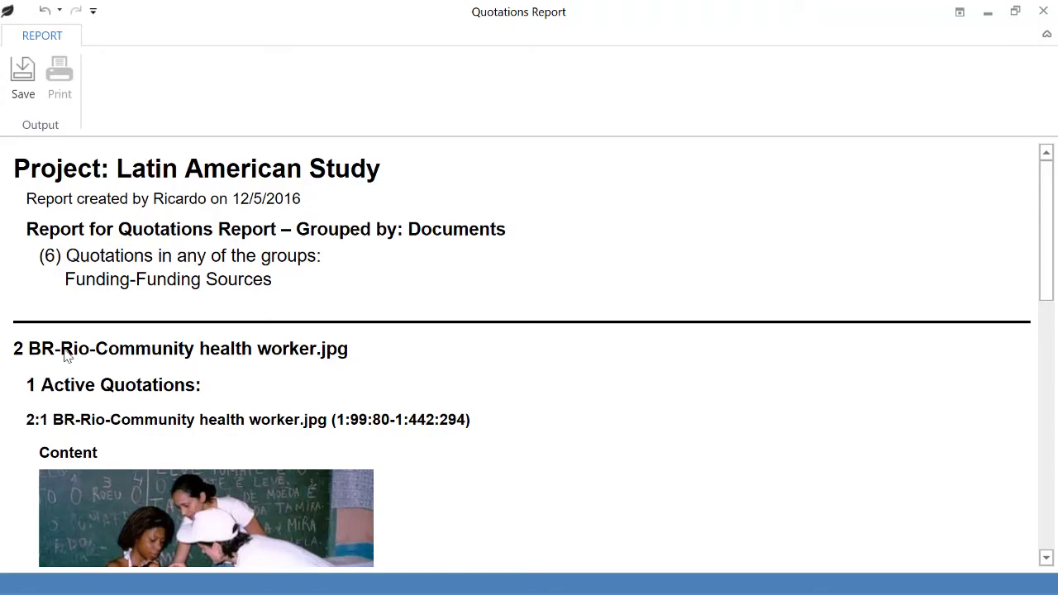
left_click_drag(347, 349, 15, 334)
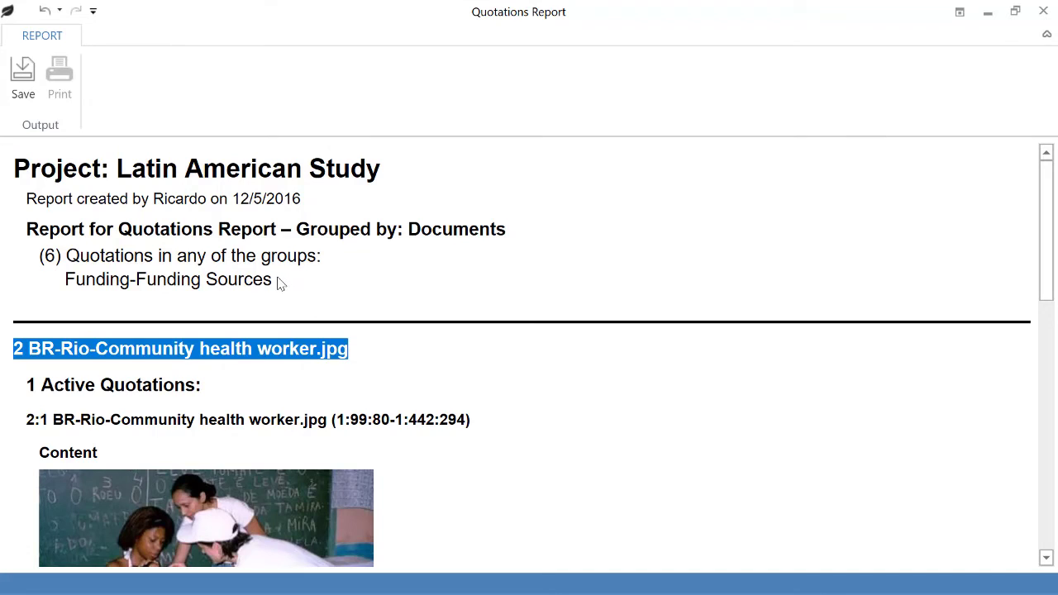
left_click_drag(279, 283, 55, 273)
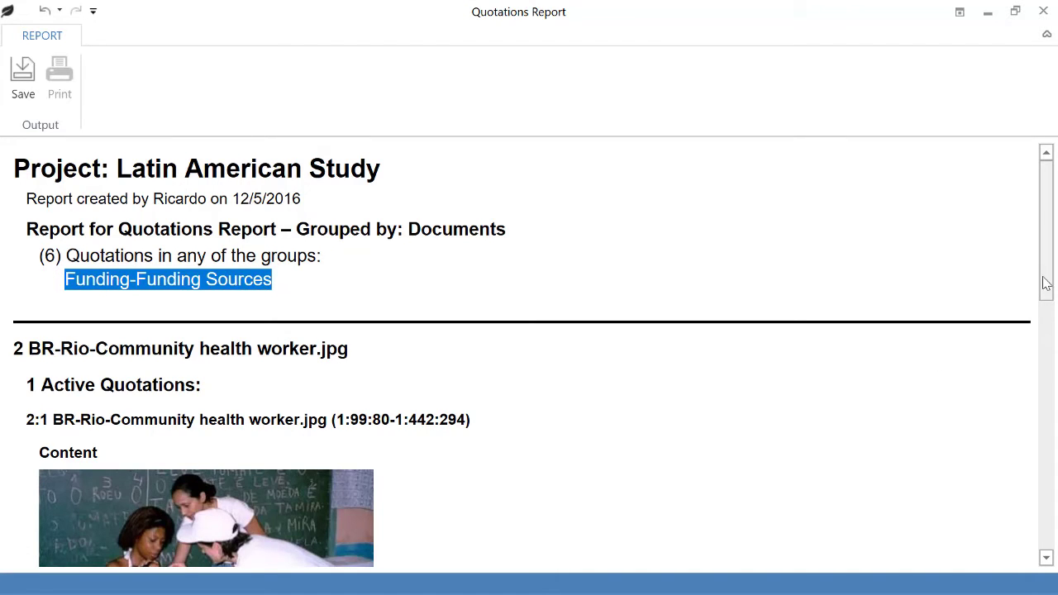
left_click_drag(1045, 283, 1002, 412)
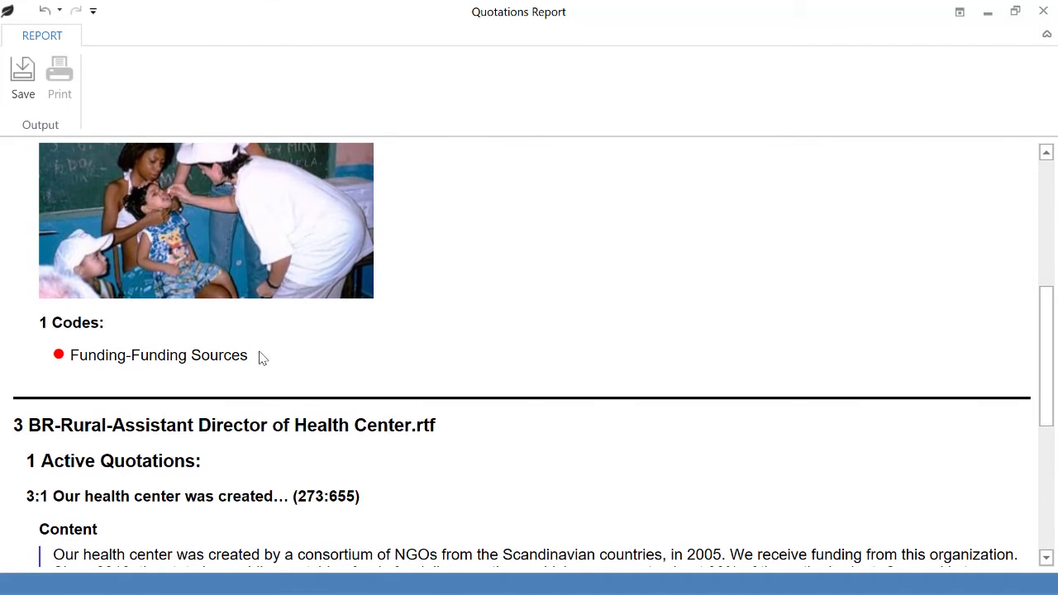
left_click_drag(259, 357, 71, 356)
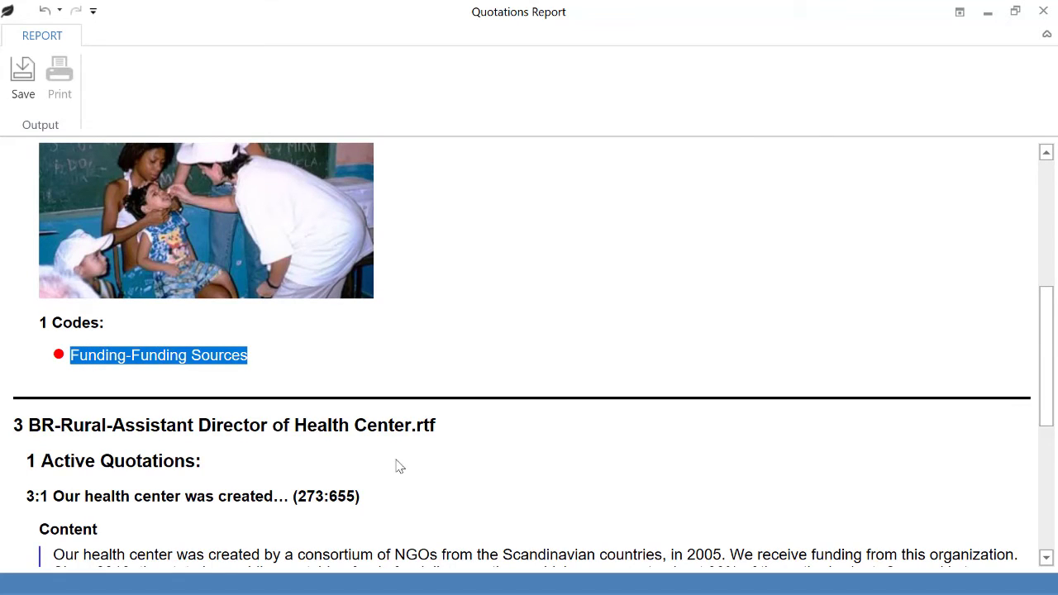
left_click_drag(1047, 316, 1039, 386)
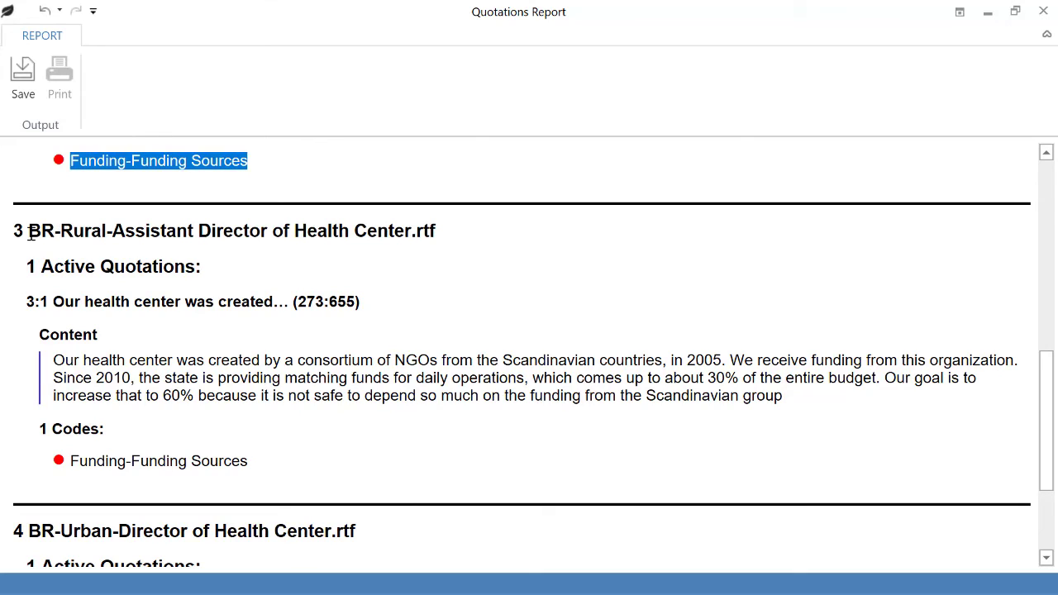
left_click_drag(30, 235, 212, 237)
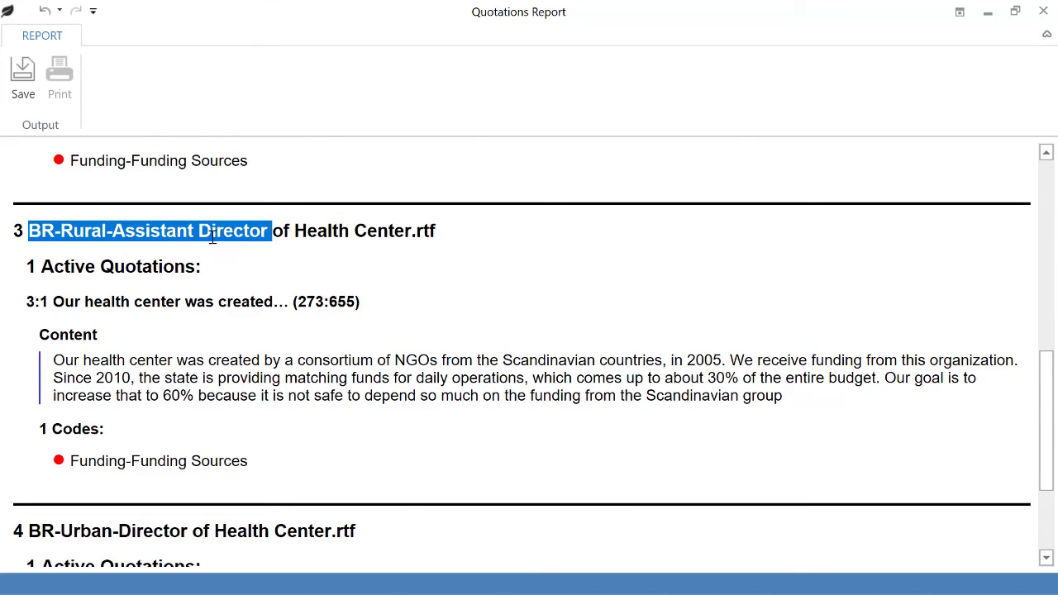
left_click_drag(278, 247, 392, 246)
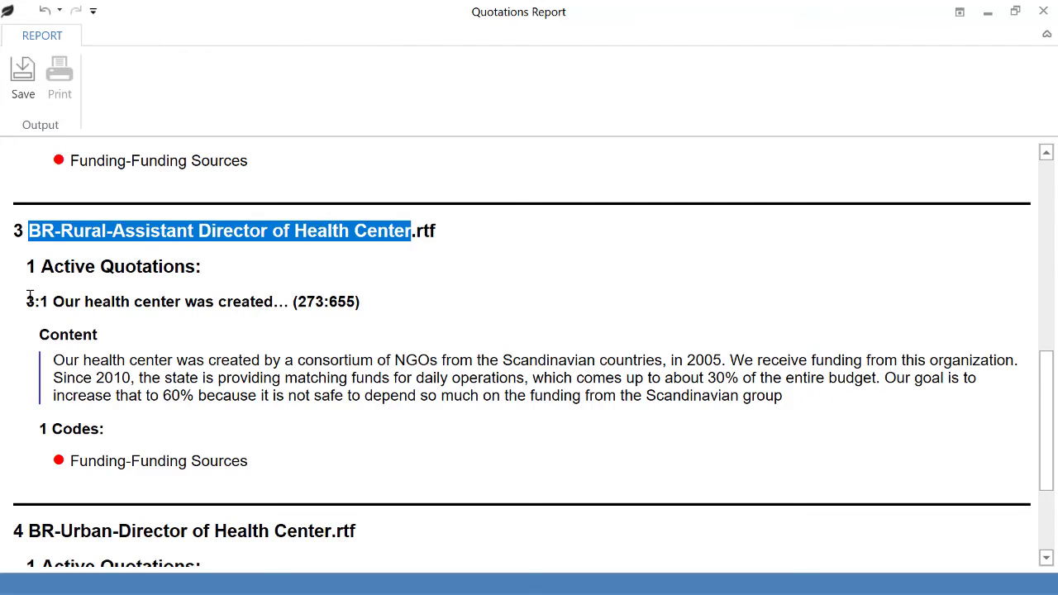
left_click_drag(29, 302, 360, 302)
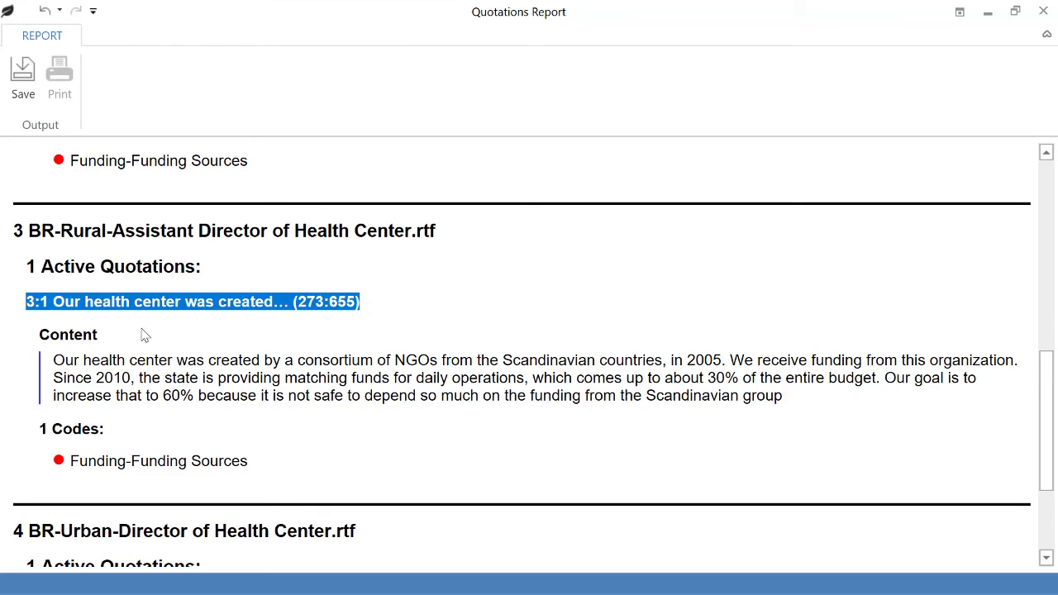
mouse_move(42, 334)
left_mouse_down()
mouse_move(563, 406)
mouse_move(775, 419)
left_mouse_up()
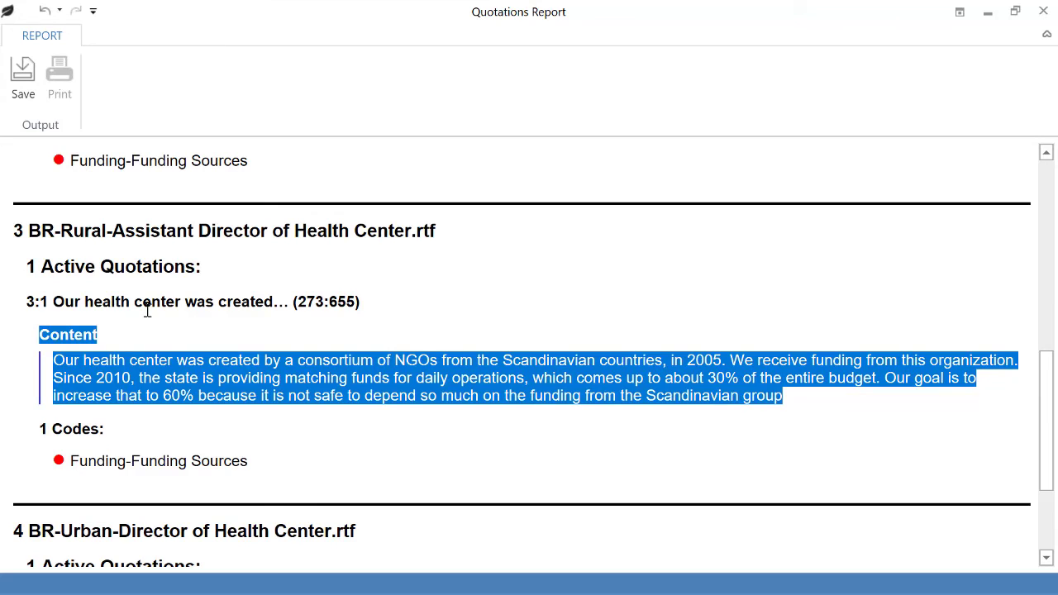
left_click_drag(261, 464, 69, 461)
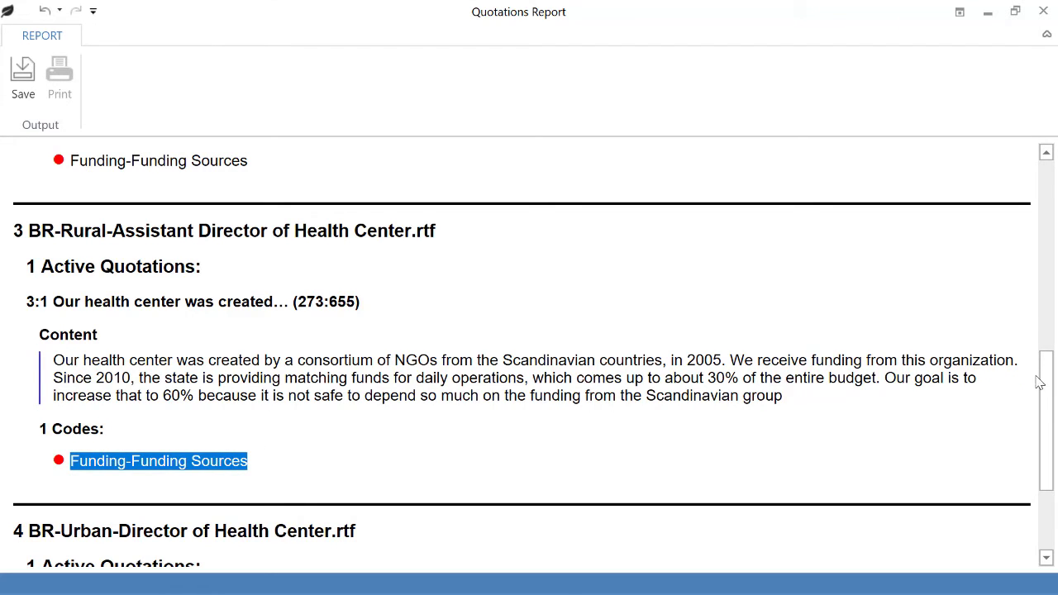
left_click_drag(1040, 382, 1043, 490)
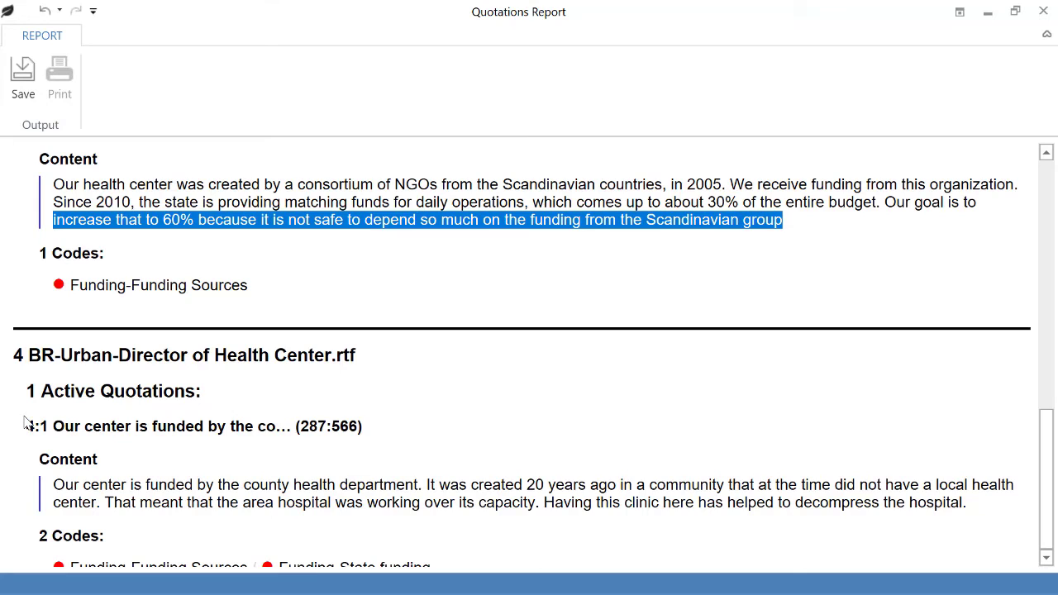
left_click_drag(30, 425, 275, 426)
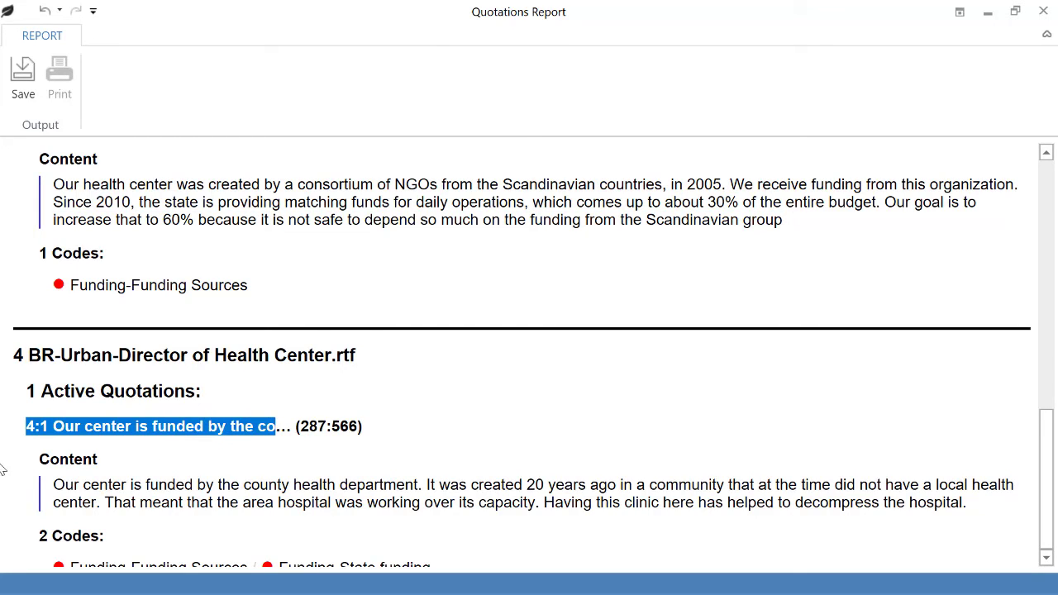
mouse_move(41, 462)
left_mouse_down()
mouse_move(124, 466)
mouse_move(220, 505)
mouse_move(909, 537)
left_mouse_up()
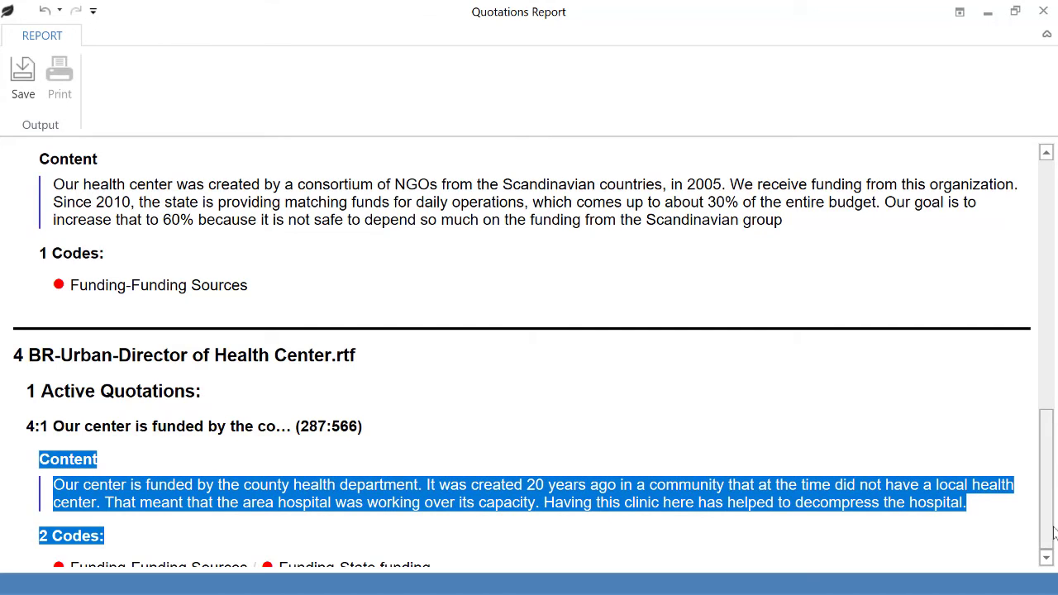
left_click(1046, 560)
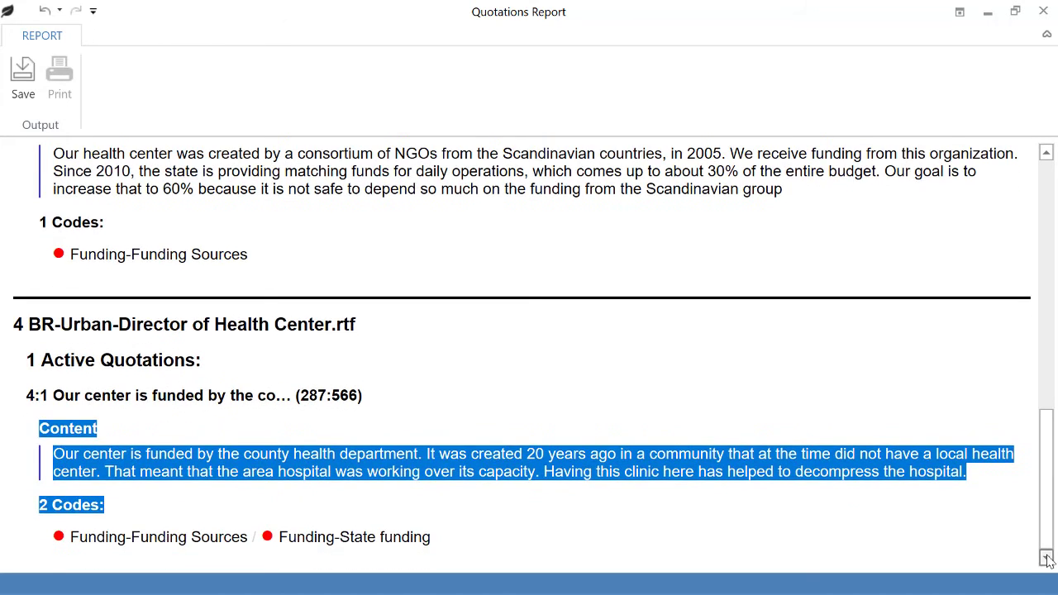
left_click(1046, 560)
left_click(1046, 561)
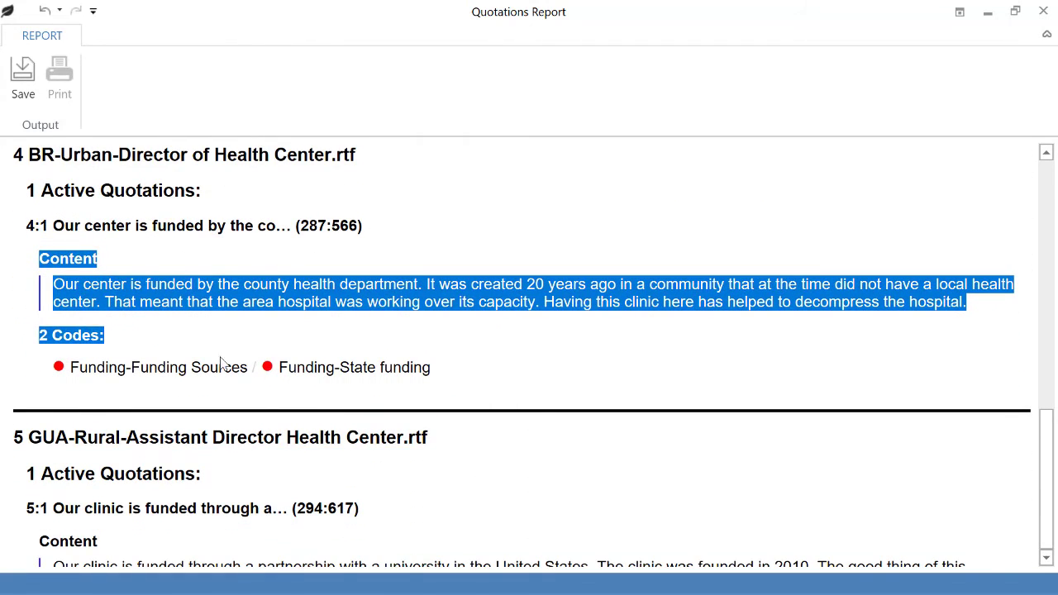
left_click_drag(437, 380, 279, 378)
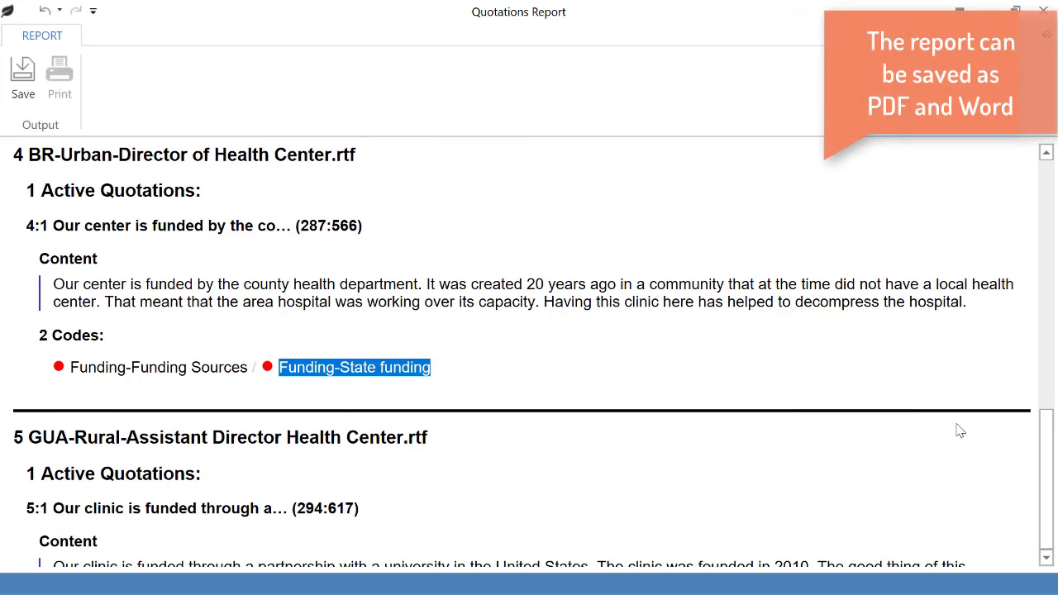
left_click(1046, 561)
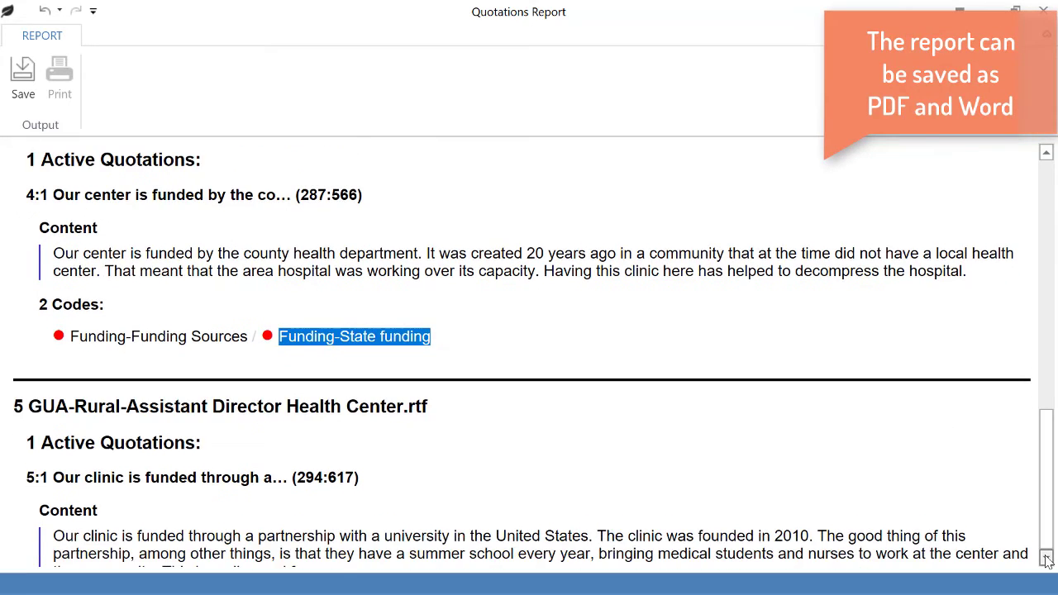
left_click(1047, 560)
left_click(1047, 560)
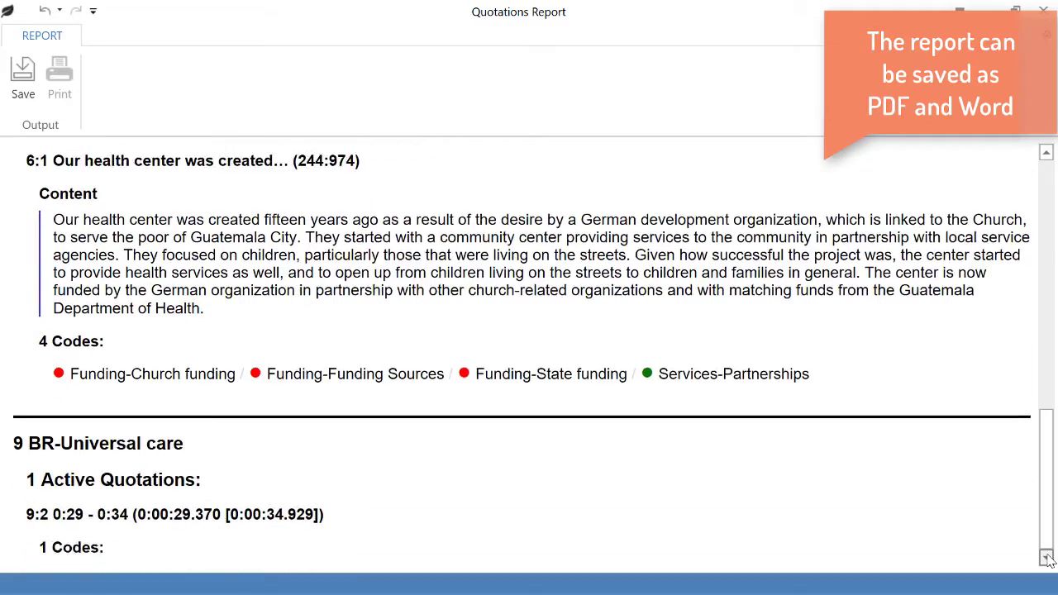
left_click_drag(1049, 496, 1052, 231)
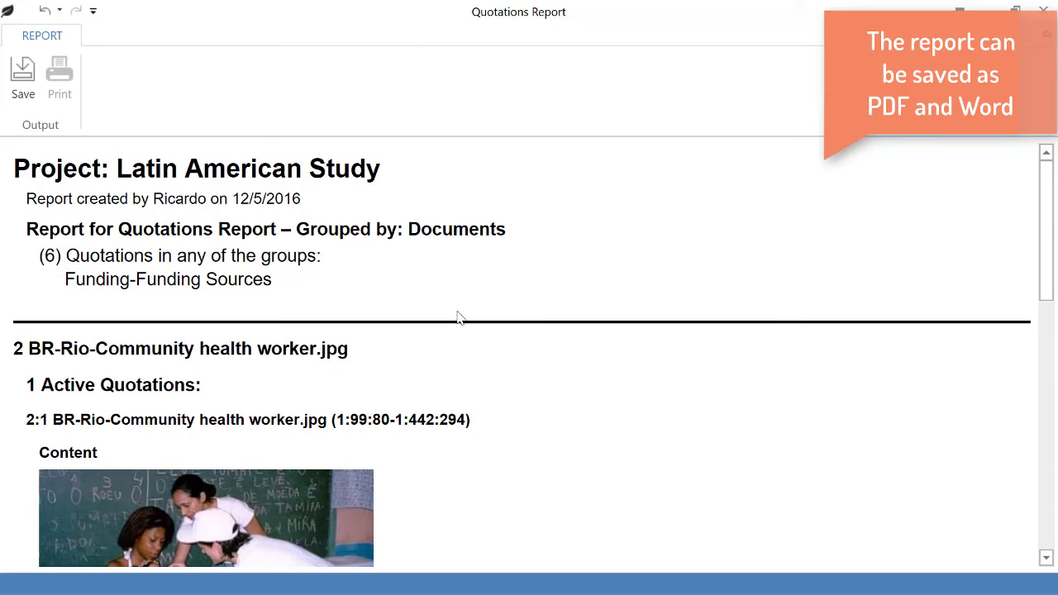
Close the report, select the BR-Universal care quotation, then reopen and dismiss the report settings.
left_click(1043, 12)
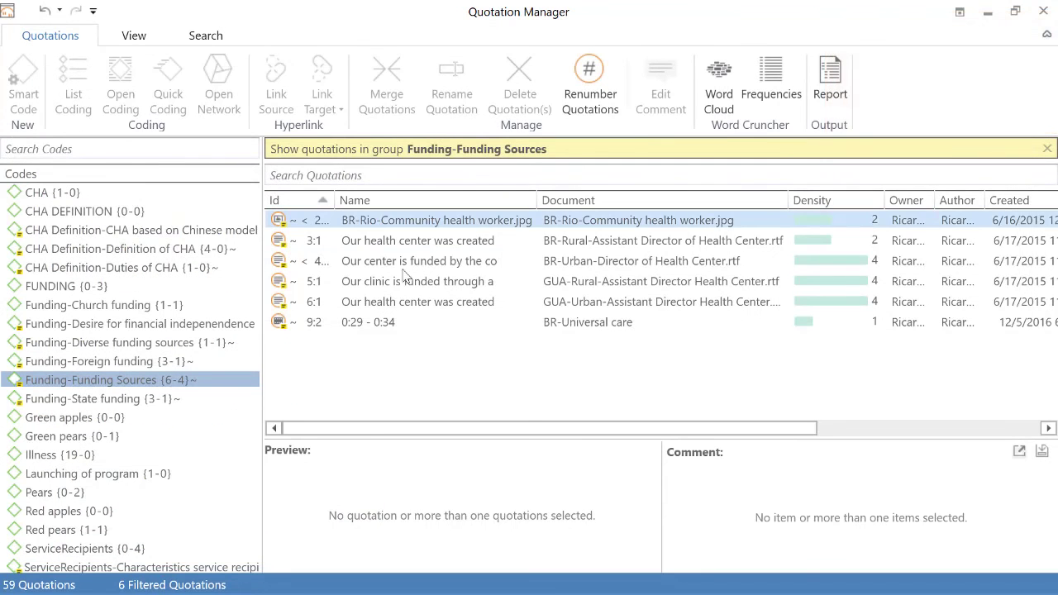
left_click(355, 324)
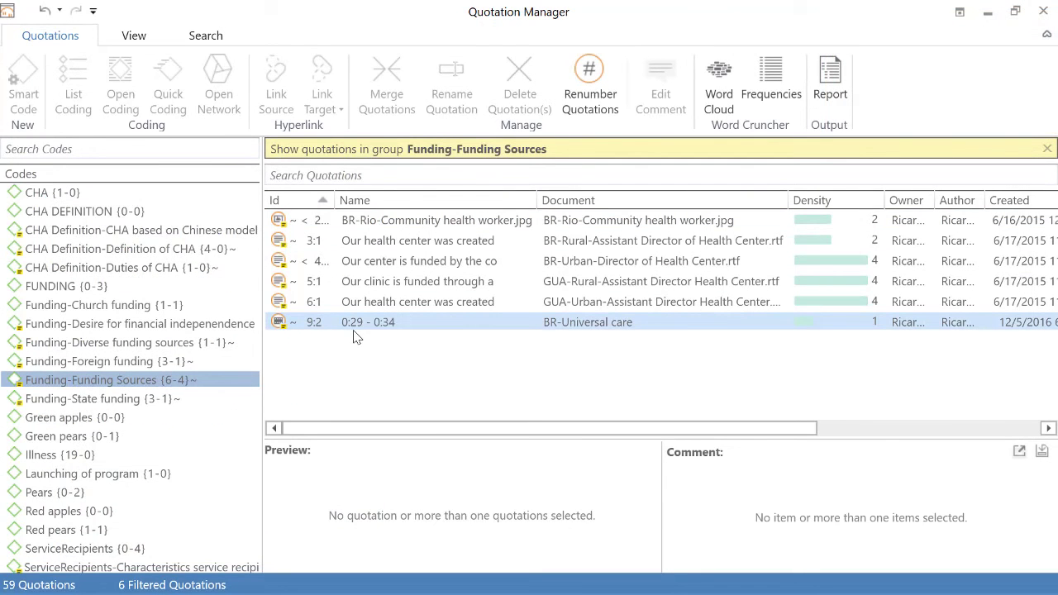
left_click(830, 89)
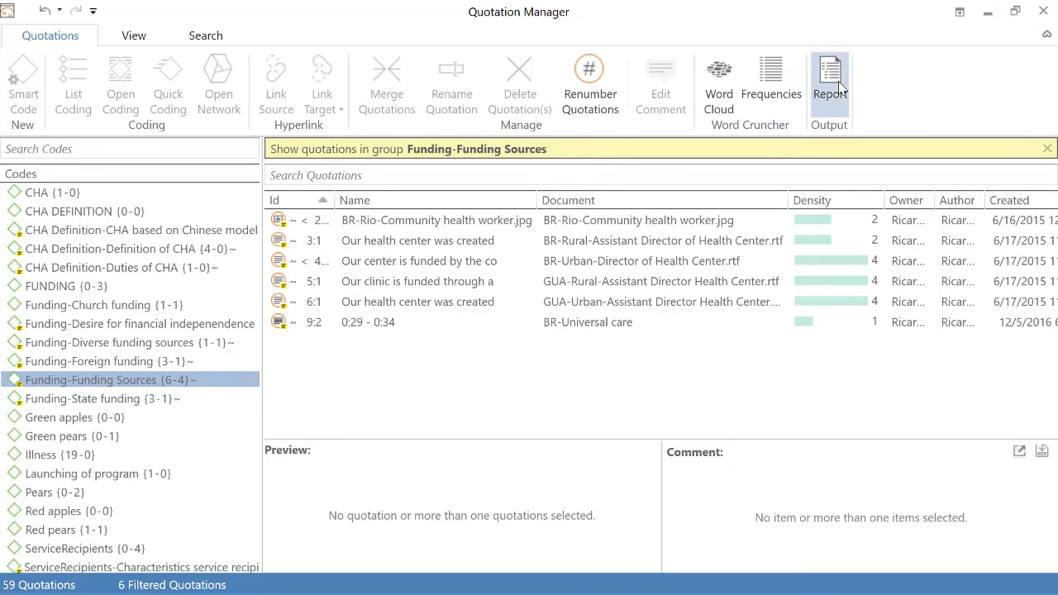
left_click(563, 64)
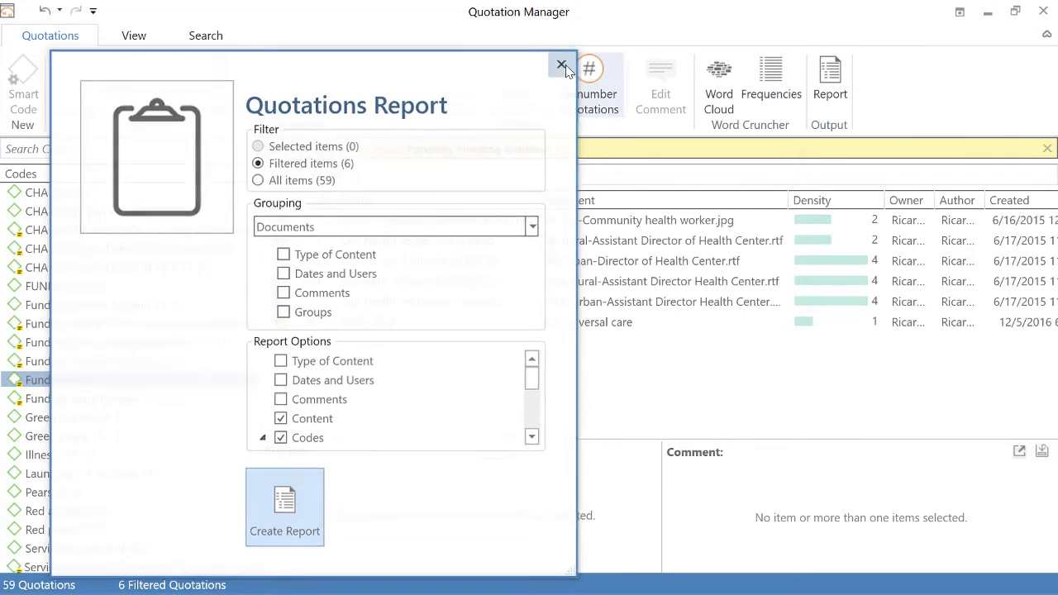